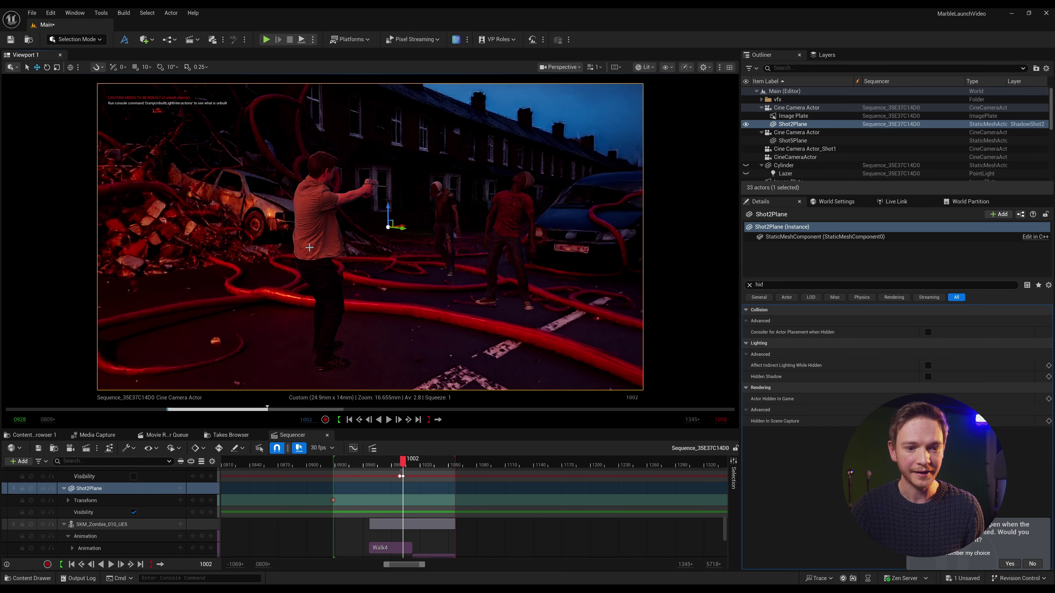
# Step: Scrub to a later frame and switch the plate material's Blend Mode from Translucent to Masked
pyautogui.moveTo(402, 460)
pyautogui.mouseDown()
pyautogui.moveTo(412, 466)
pyautogui.moveTo(398, 460)
pyautogui.mouseUp()
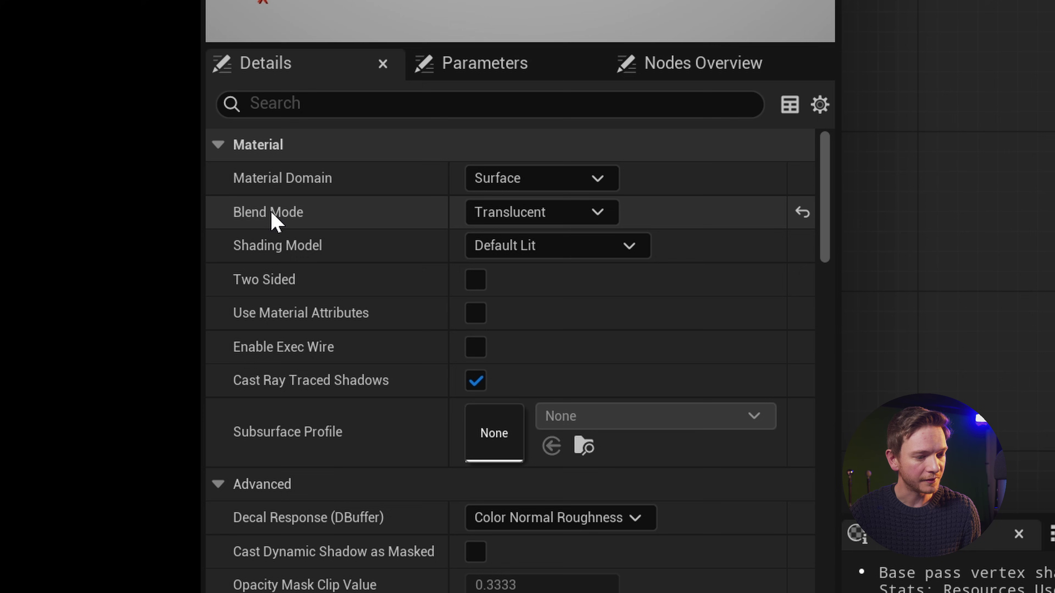
pyautogui.click(503, 224)
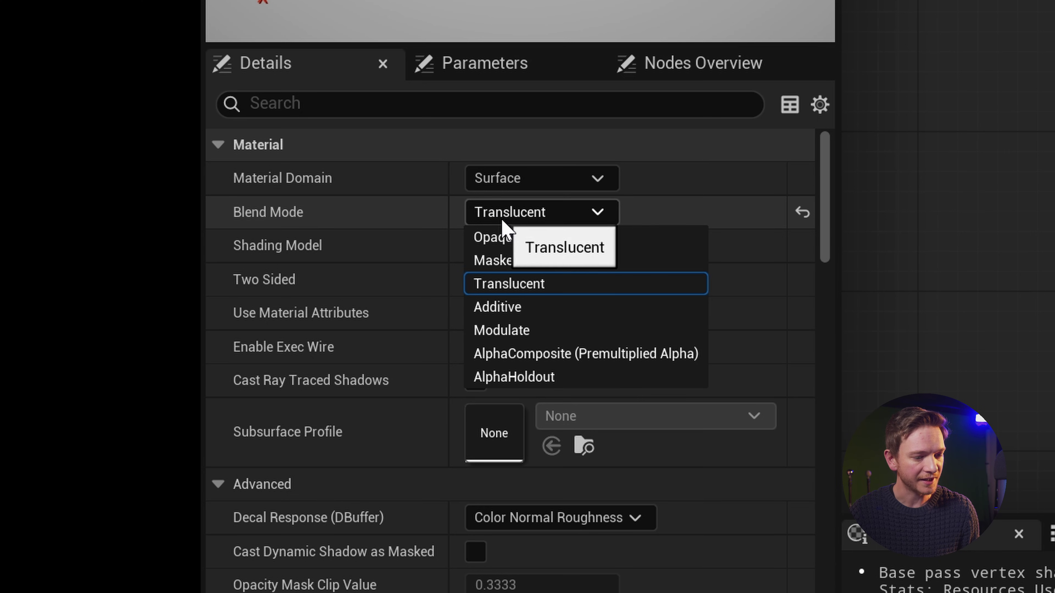
pyautogui.click(507, 266)
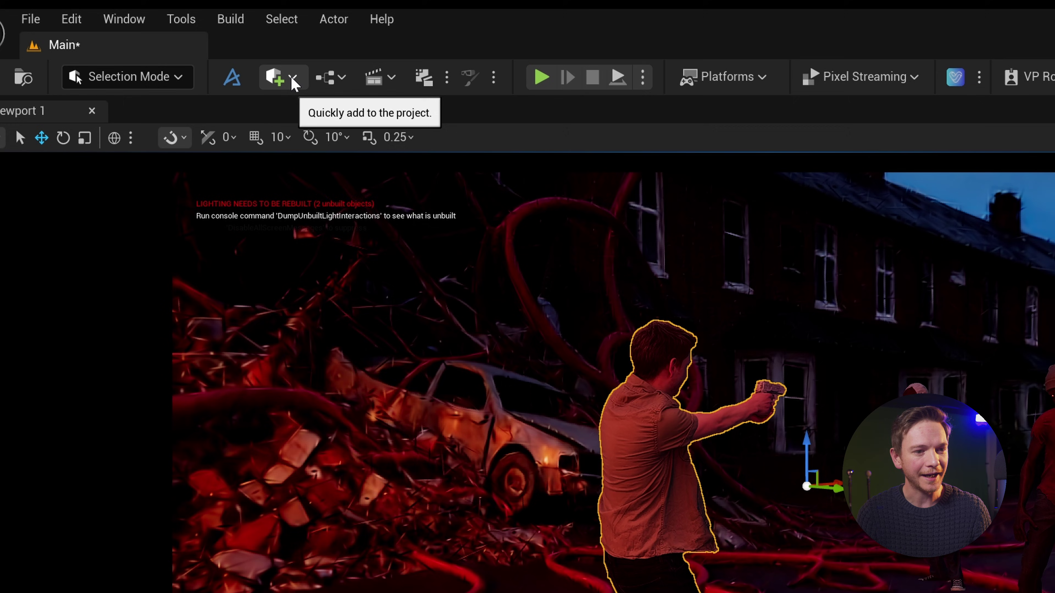
# Step: Drop a Plane shape under the actor and scale it up to about 4.4 as a shadow floor
pyautogui.click(292, 78)
pyautogui.moveTo(356, 326)
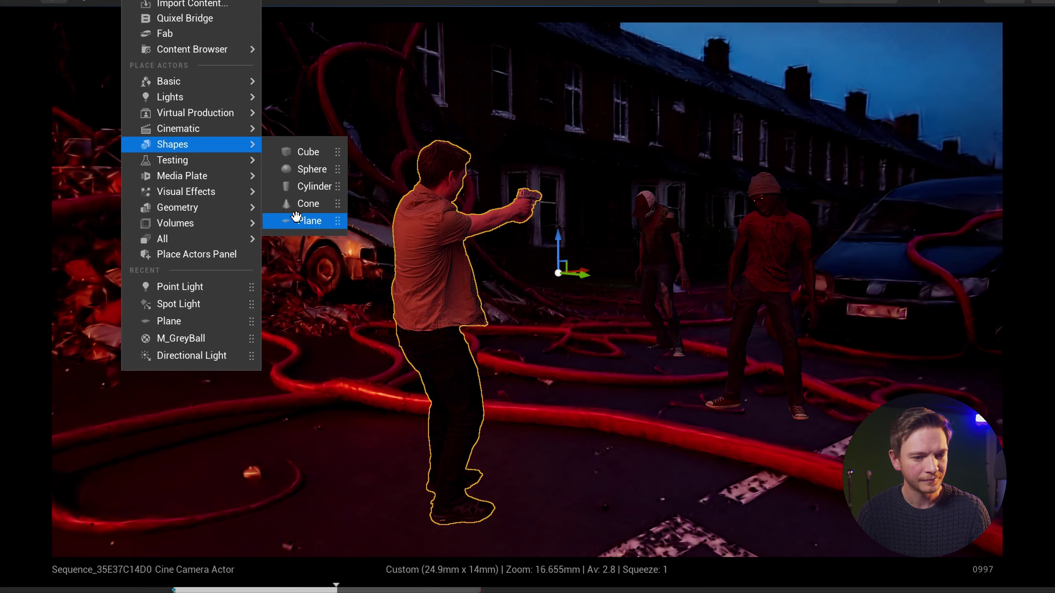
pyautogui.moveTo(494, 421); pyautogui.dragTo(492, 525)
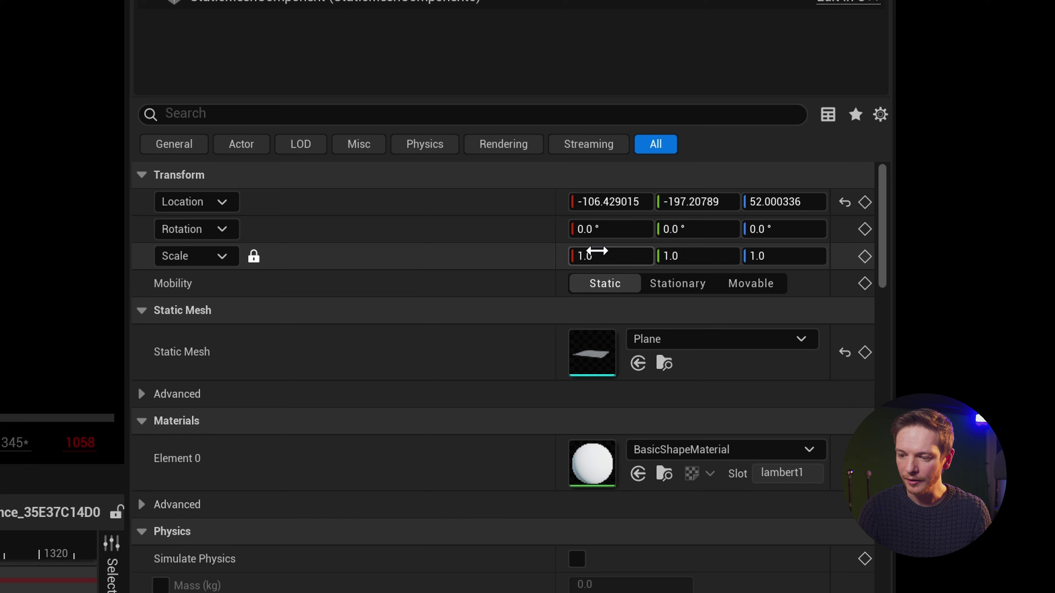
pyautogui.moveTo(597, 250); pyautogui.dragTo(614, 250)
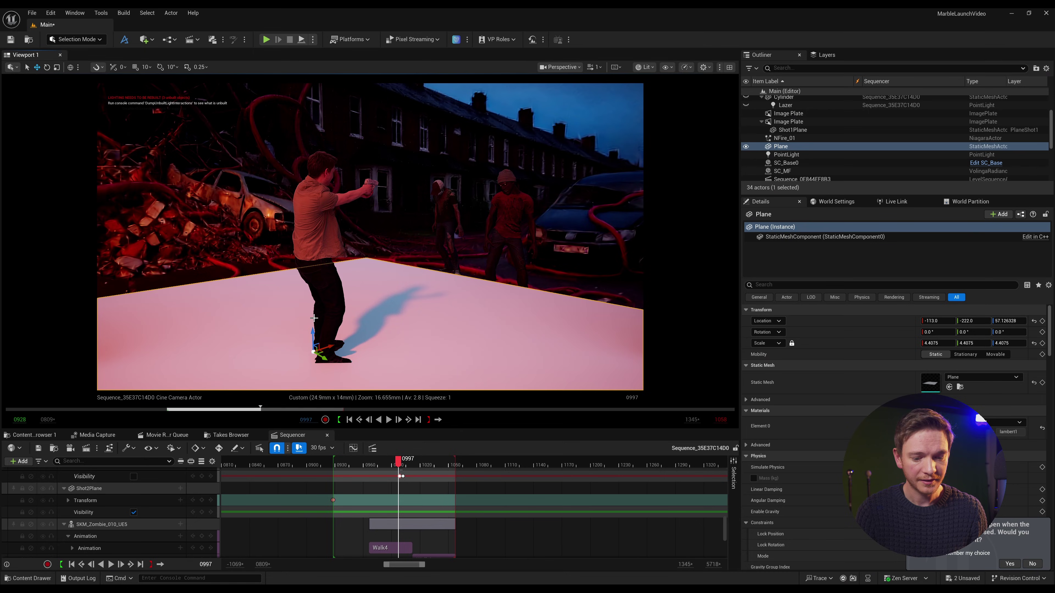
pyautogui.moveTo(401, 463); pyautogui.dragTo(434, 459)
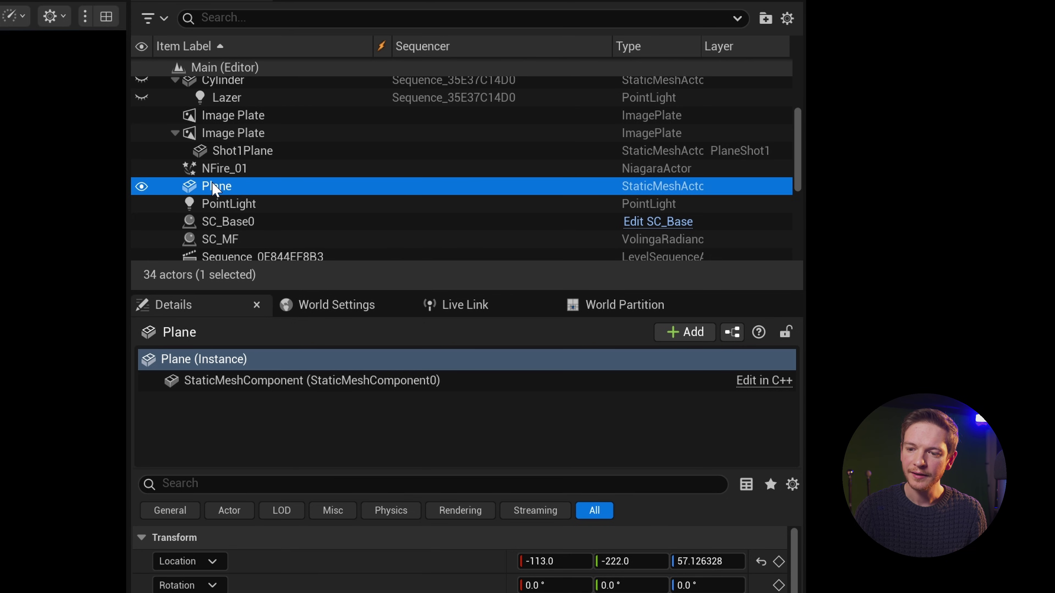
# Step: Rename the plane ShadowPlane and add it as a track in the Sequencer
pyautogui.press('F2')
pyautogui.write('ShadowPlane')
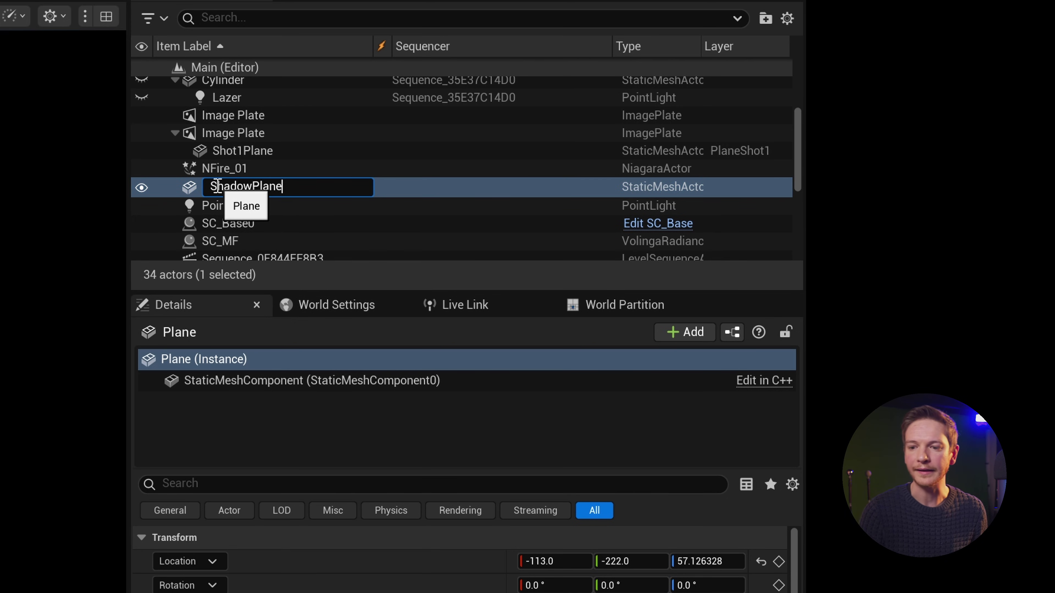
pyautogui.press('Return')
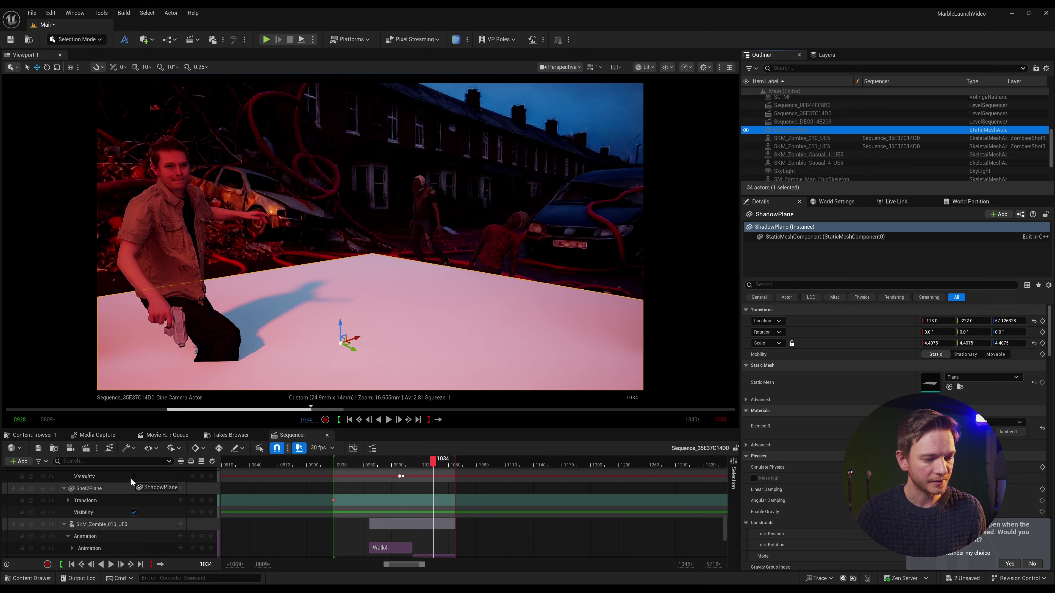
pyautogui.moveTo(131, 482); pyautogui.dragTo(132, 486)
# Step: Key ShadowPlane's transform at frame 1008, save, and step ahead to frame 1020
pyautogui.moveTo(433, 461)
pyautogui.mouseDown()
pyautogui.moveTo(402, 465)
pyautogui.moveTo(418, 470)
pyautogui.mouseUp()
pyautogui.click(133, 476)
pyautogui.click(69, 450)
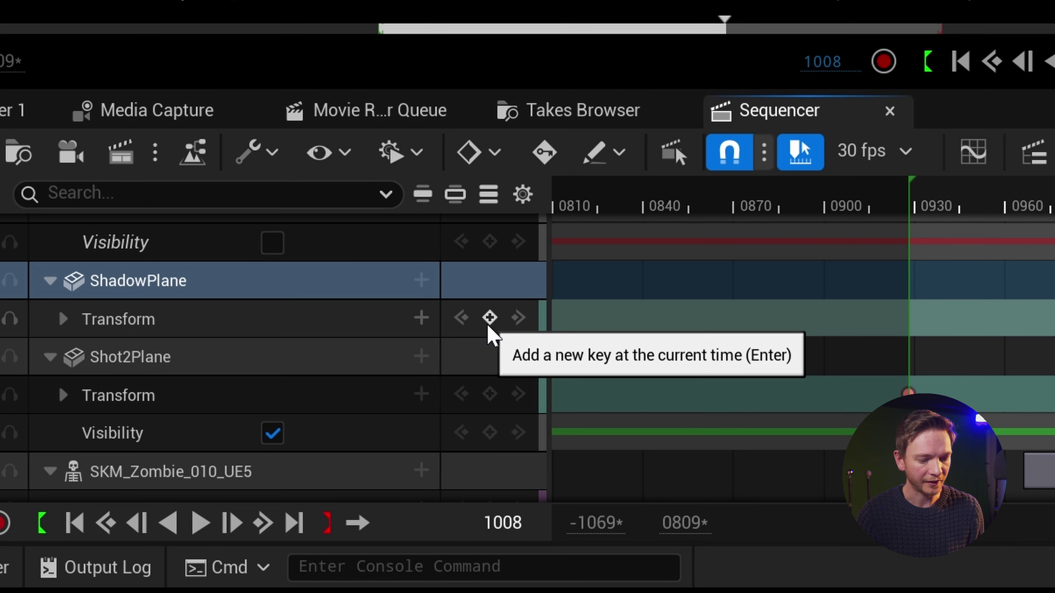
pyautogui.click(488, 322)
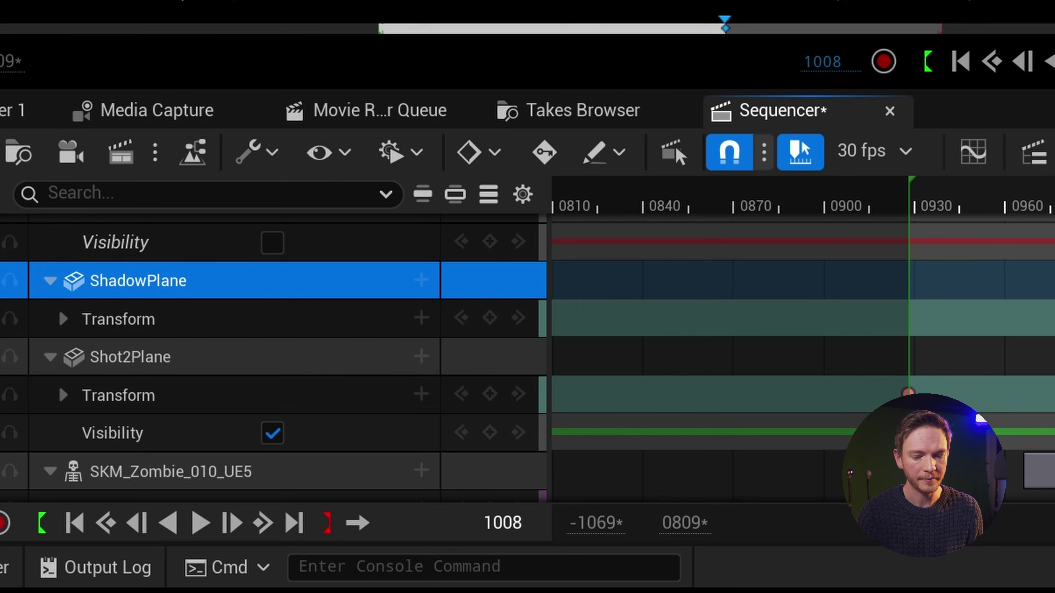
pyautogui.click(418, 464)
pyautogui.hotkey('ctrl', 's')
pyautogui.press('Right')
pyautogui.press('Right')
pyautogui.press('Right')
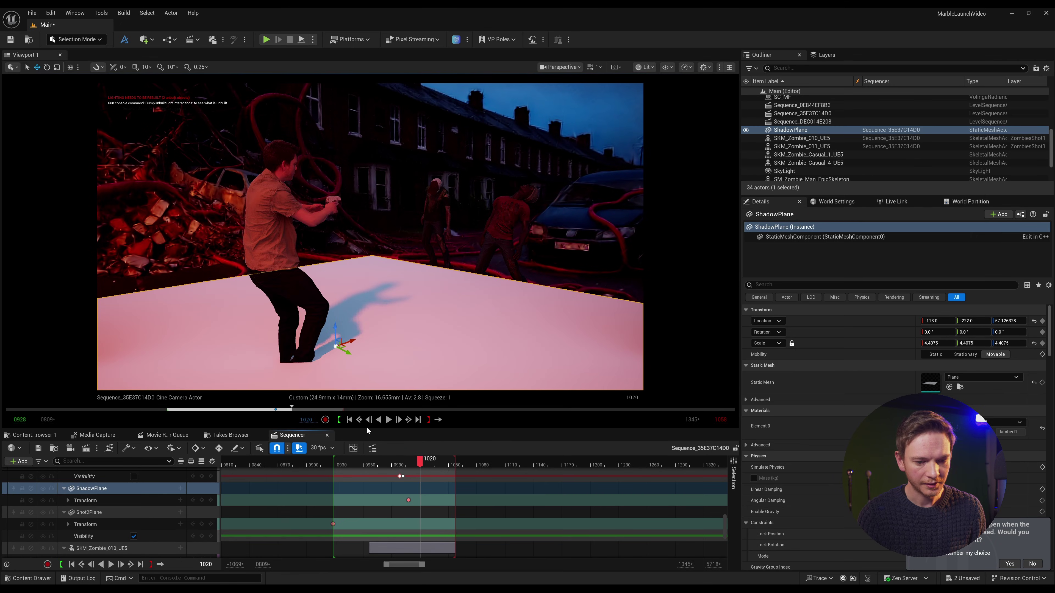
# Step: Lower and raise ShadowPlane along Z at different frames so it stays level with the actor's feet
pyautogui.moveTo(335, 328); pyautogui.dragTo(335, 350)
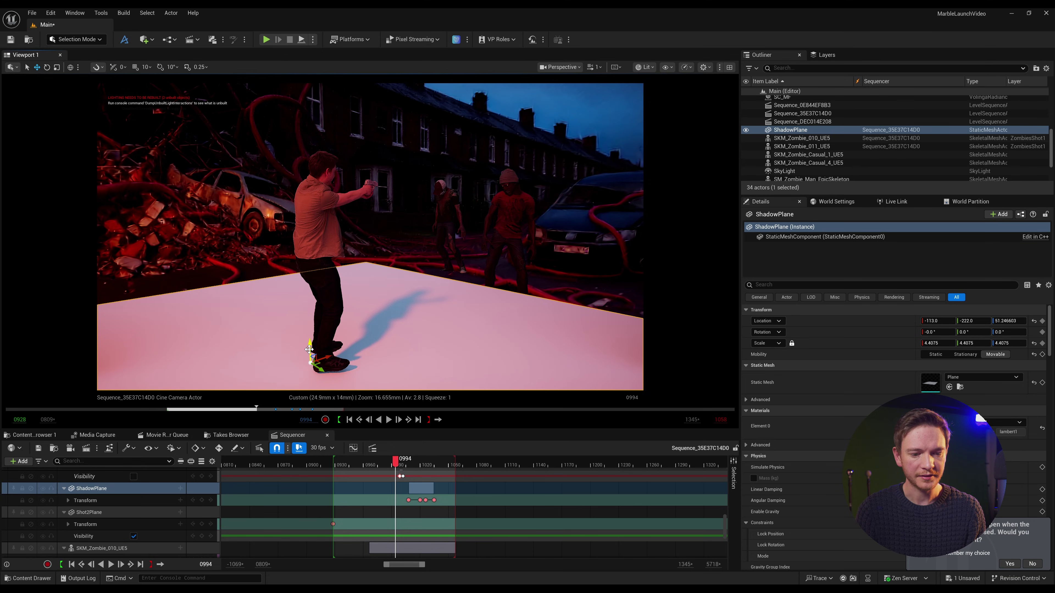
pyautogui.moveTo(310, 343); pyautogui.dragTo(309, 326)
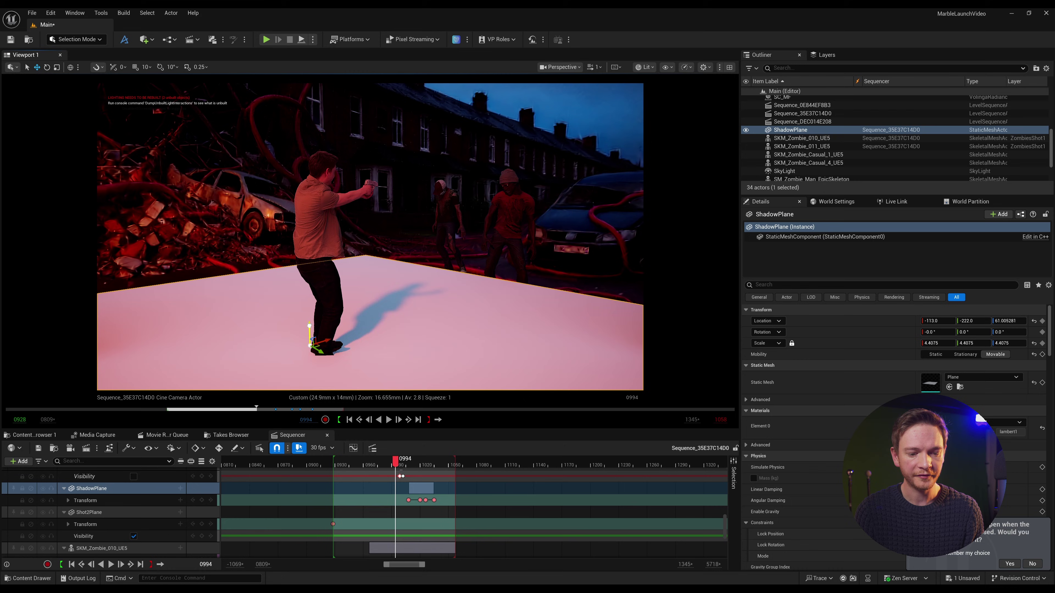
pyautogui.press('.')
pyautogui.press('.')
pyautogui.press('.')
pyautogui.press('.')
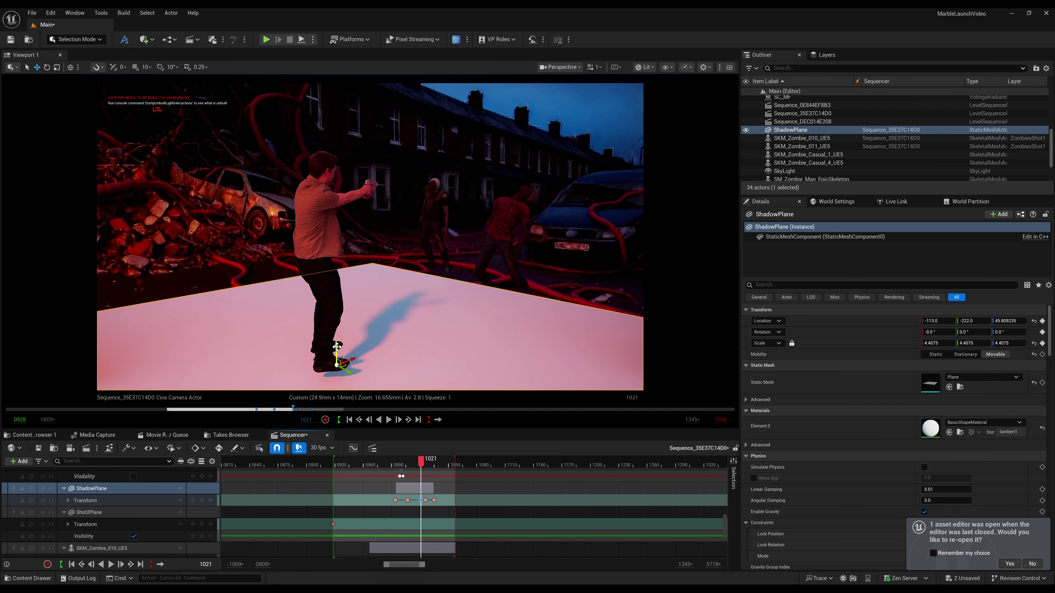
pyautogui.press('Delete')
pyautogui.hotkey('ctrl', 'z')
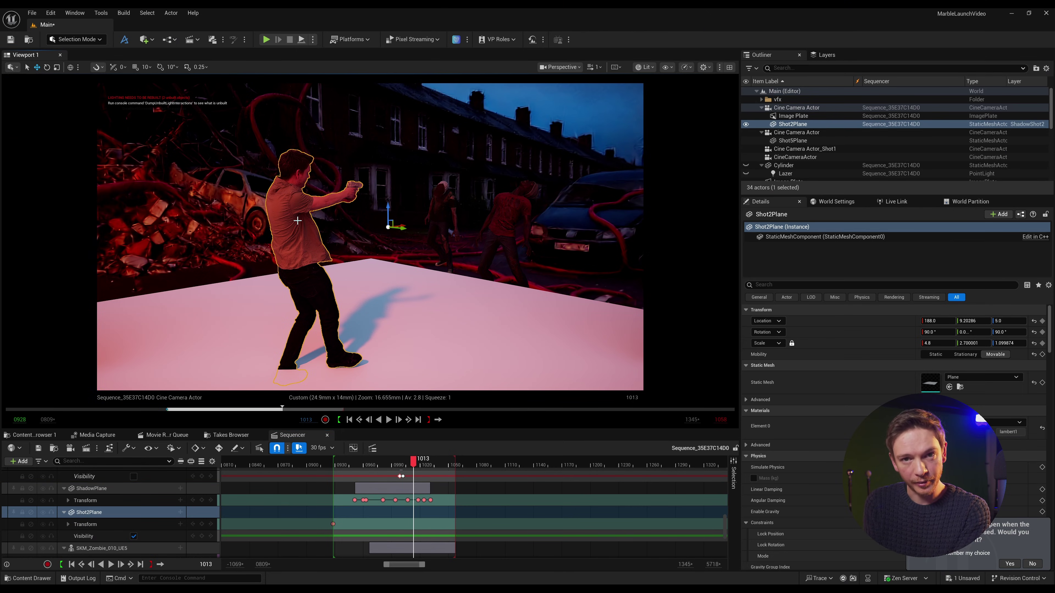
# Step: Duplicate Shot2Plane and rename the copy Shot2Shadow
pyautogui.click(820, 124)
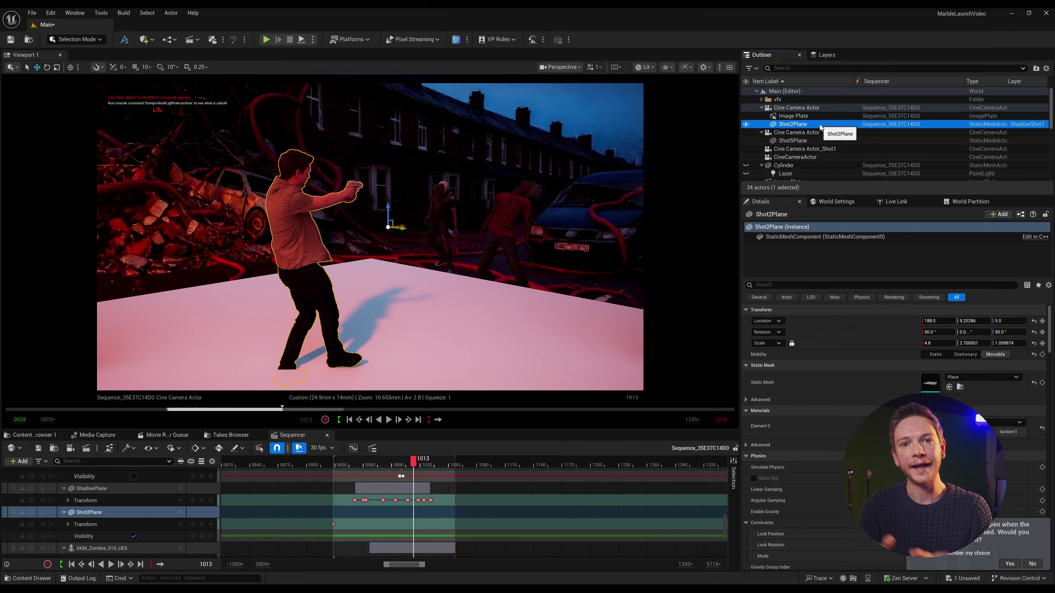
pyautogui.hotkey('ctrl', 'd')
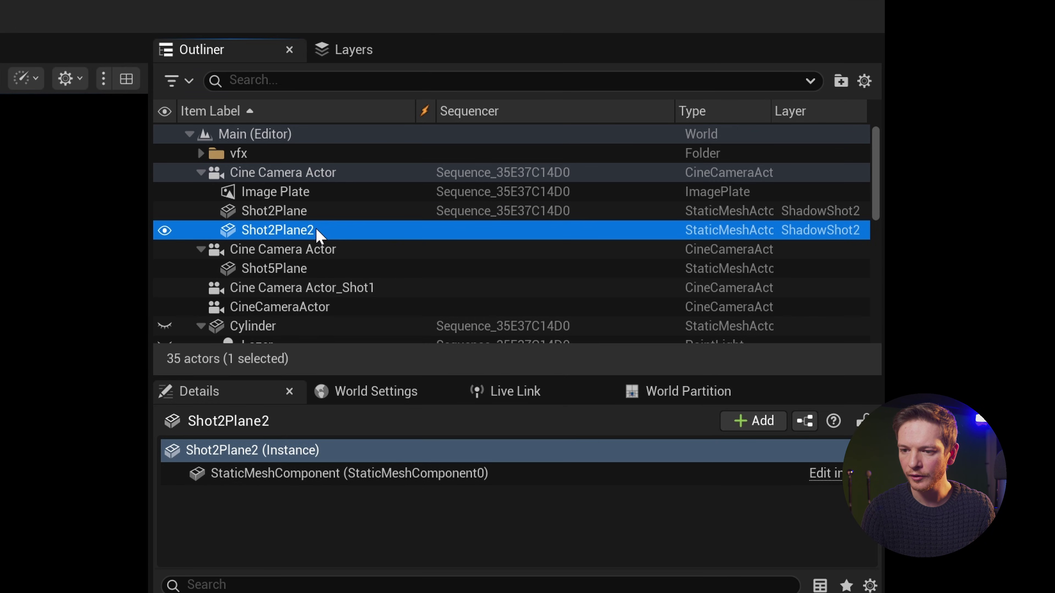
pyautogui.click(324, 230)
pyautogui.write('Shot2Shadow')
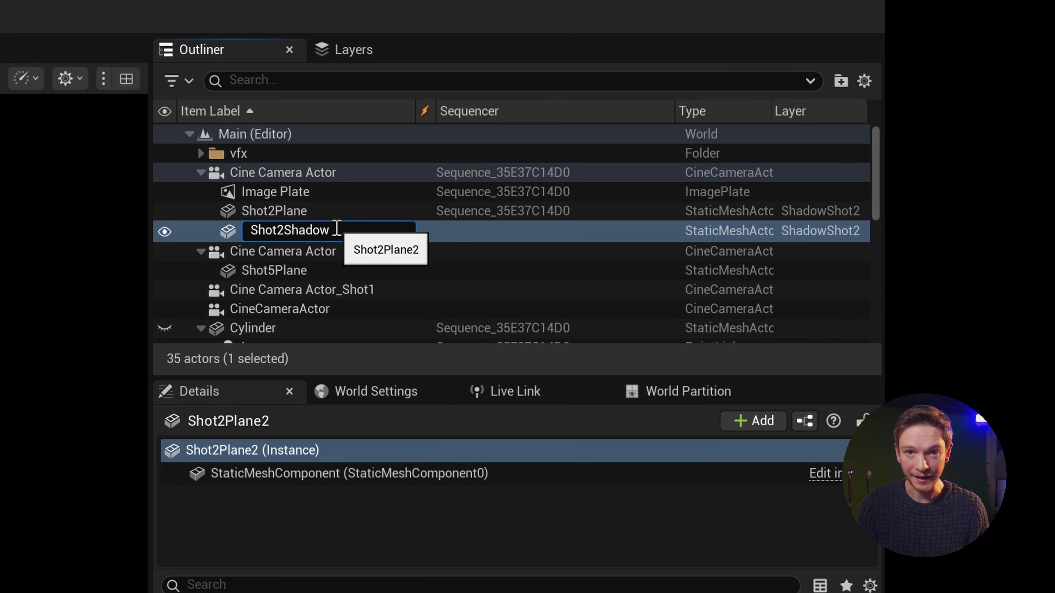
pyautogui.press('Return')
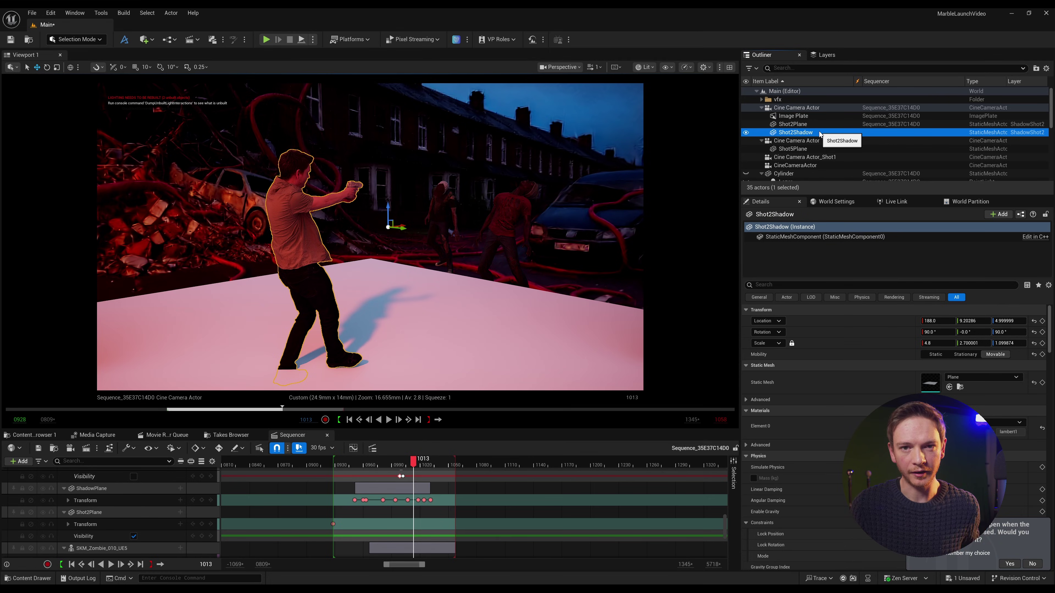
pyautogui.click(818, 125)
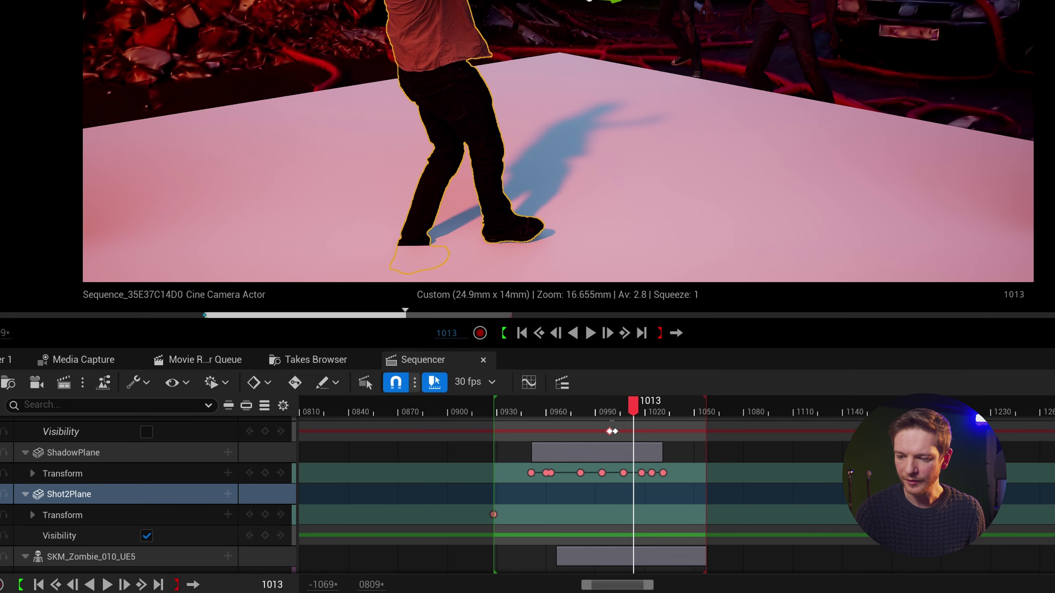
# Step: Duplicate PBR_Material1 in the Beeble_Shot2 folder to create PBR_Material2
pyautogui.click(6, 359)
pyautogui.scroll(-2, 517, 466)
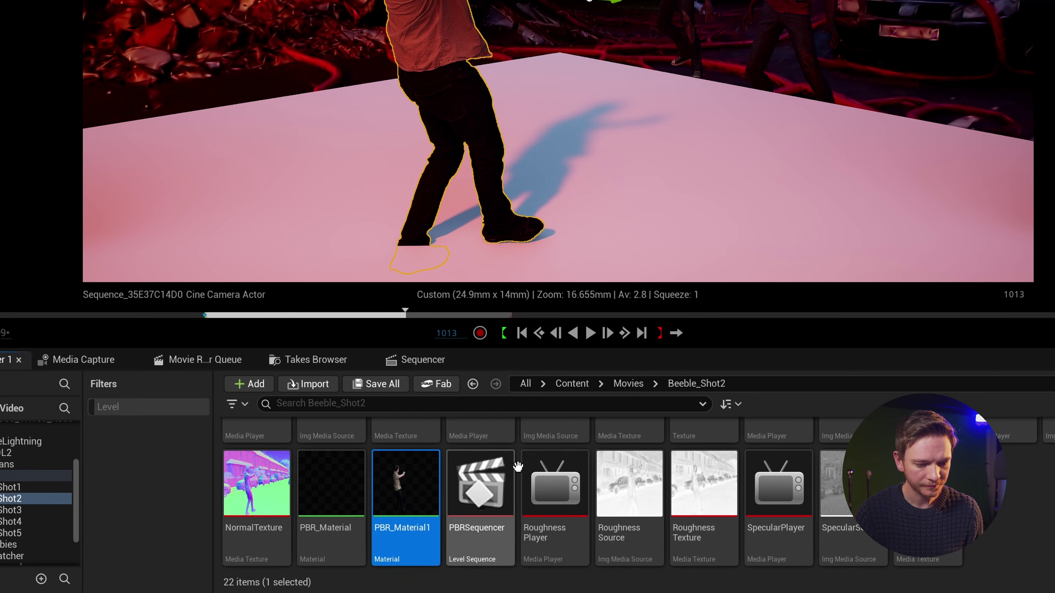
pyautogui.rightClick(405, 469)
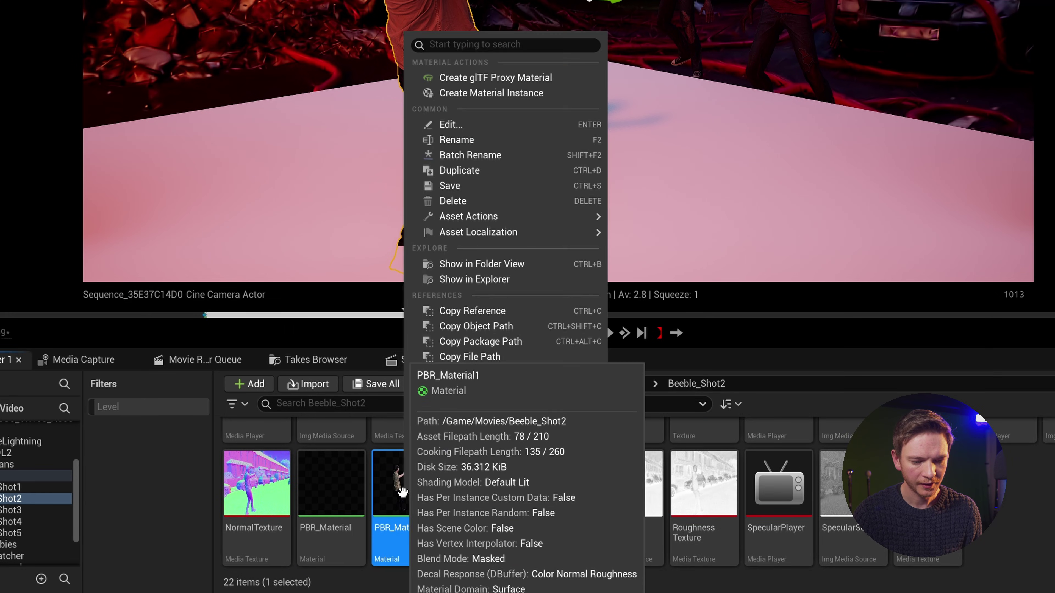
pyautogui.click(487, 171)
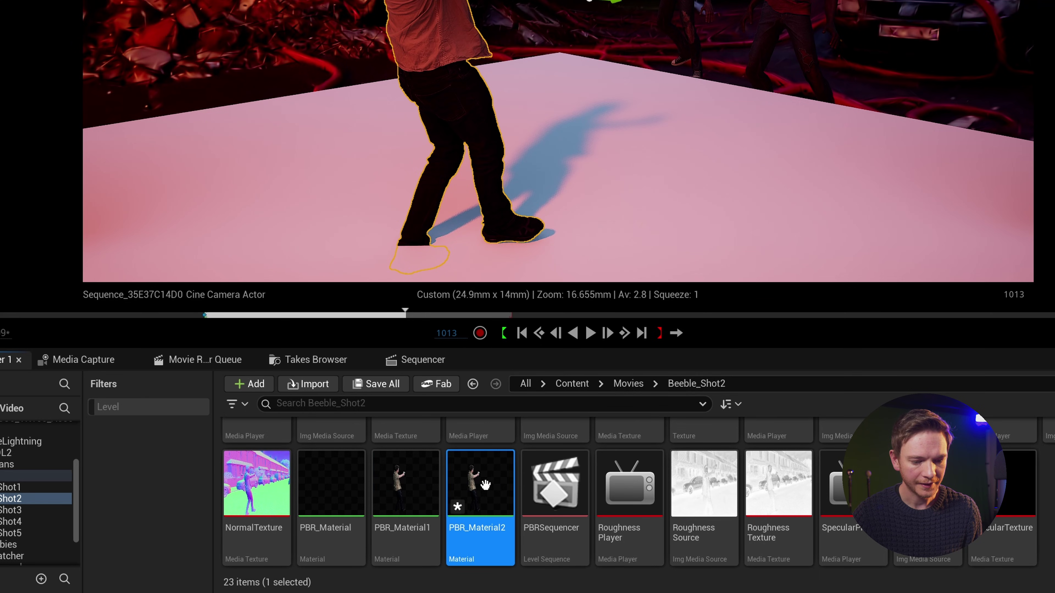
# Step: Set PBR_Material2's Blend Mode to Translucent and assign it to Shot2Shadow's Element 0
pyautogui.doubleClick(486, 538)
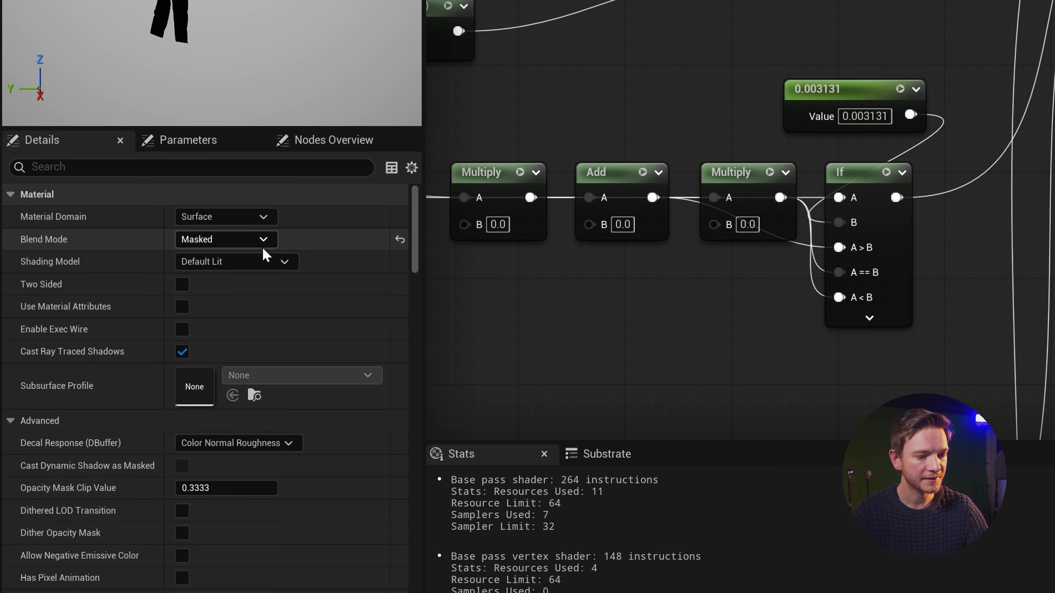
pyautogui.click(262, 245)
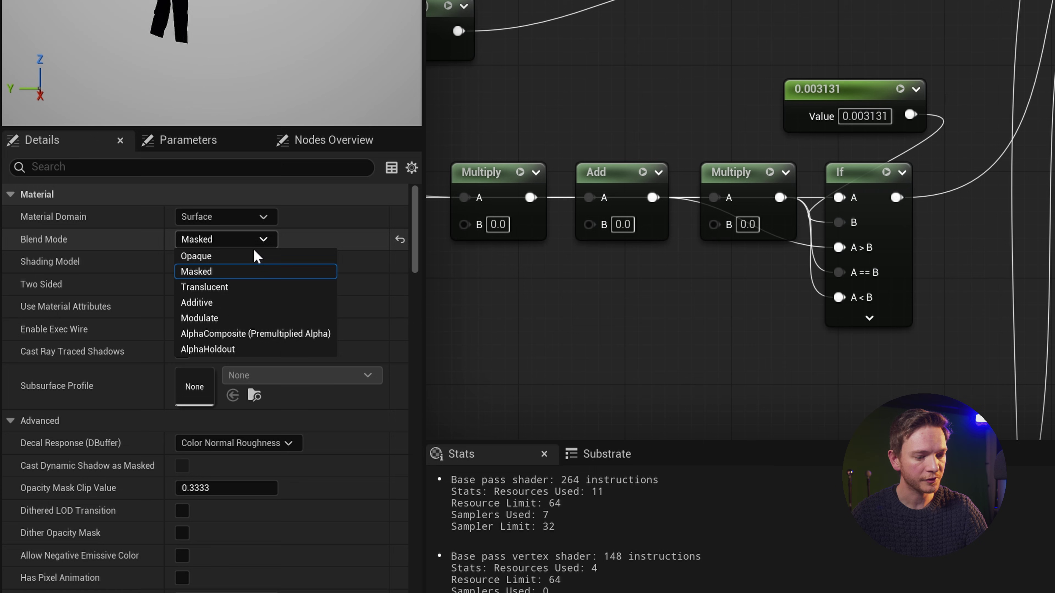
pyautogui.click(263, 266)
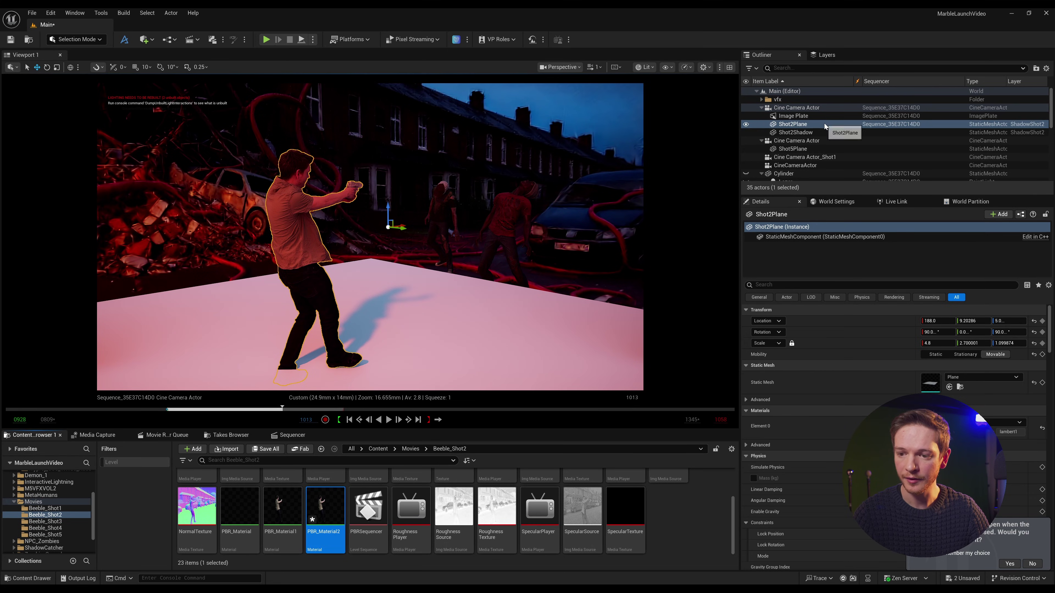
pyautogui.moveTo(302, 522); pyautogui.dragTo(932, 429)
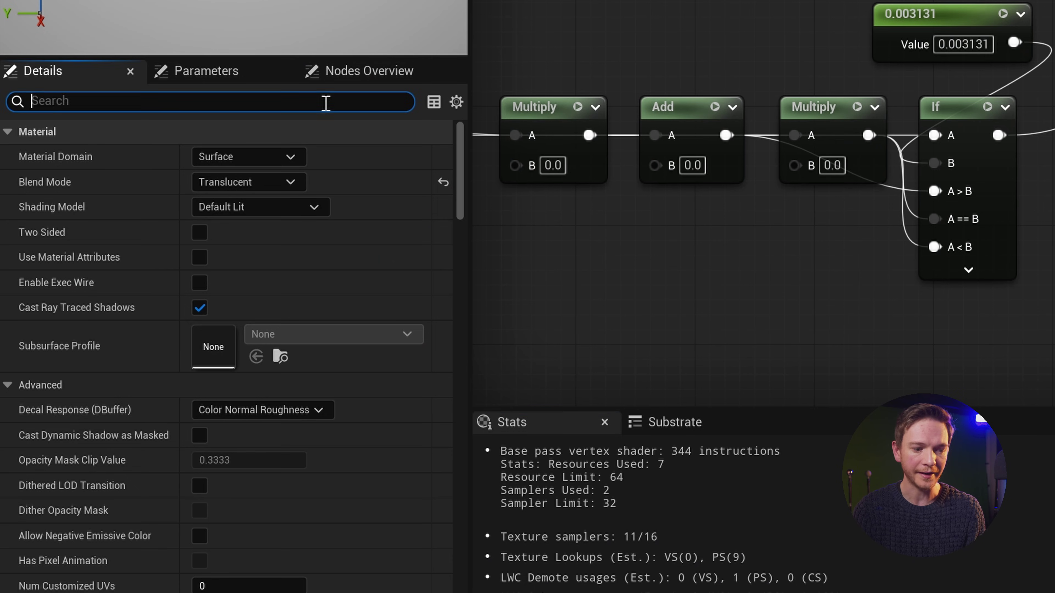
pyautogui.write('shadow')
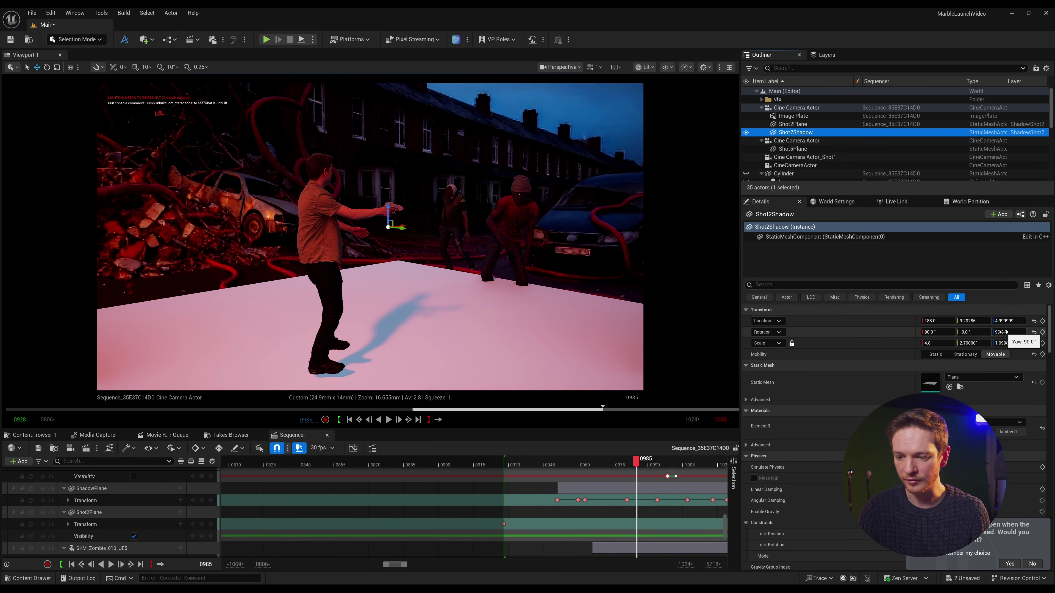
# Step: Rotate Shot2Shadow to a yaw of 119° to redirect its shadow, then select Shot2Plane
pyautogui.moveTo(1009, 332)
pyautogui.mouseDown()
pyautogui.moveTo(1051, 332)
pyautogui.moveTo(1024, 341)
pyautogui.mouseUp()
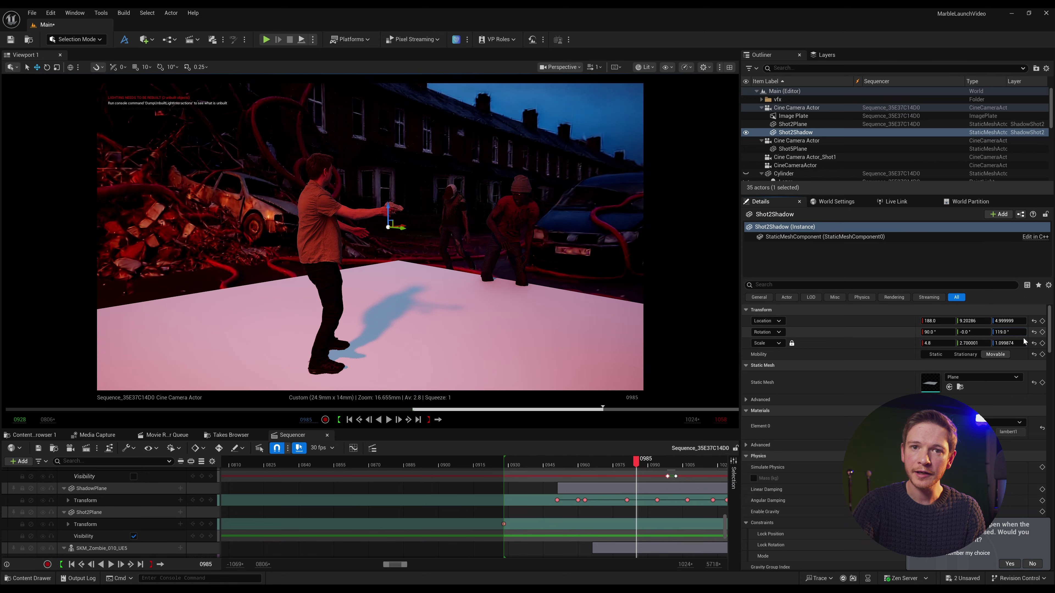
pyautogui.click(1018, 333)
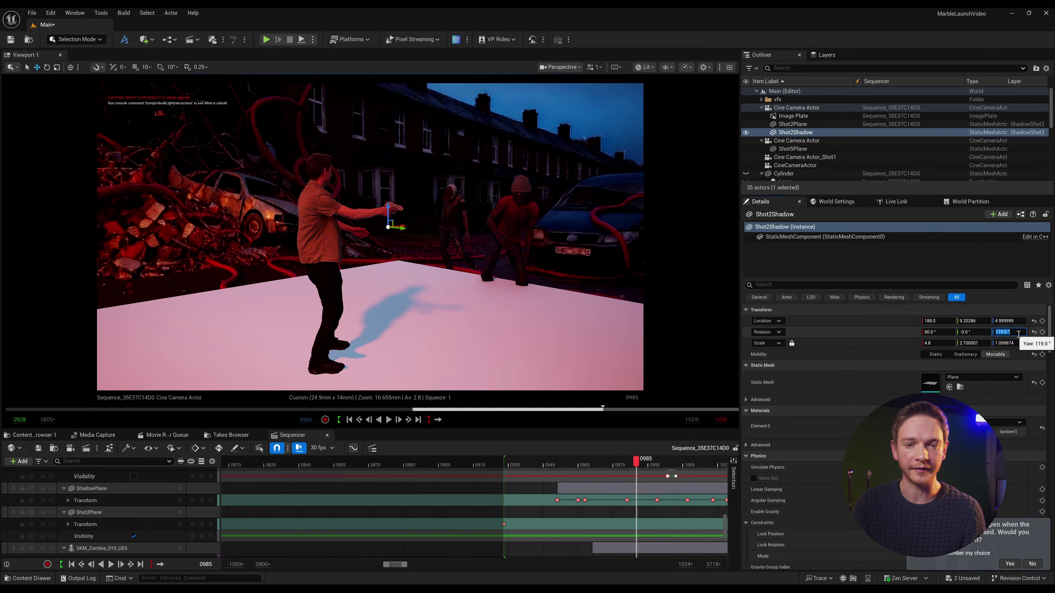
pyautogui.click(809, 124)
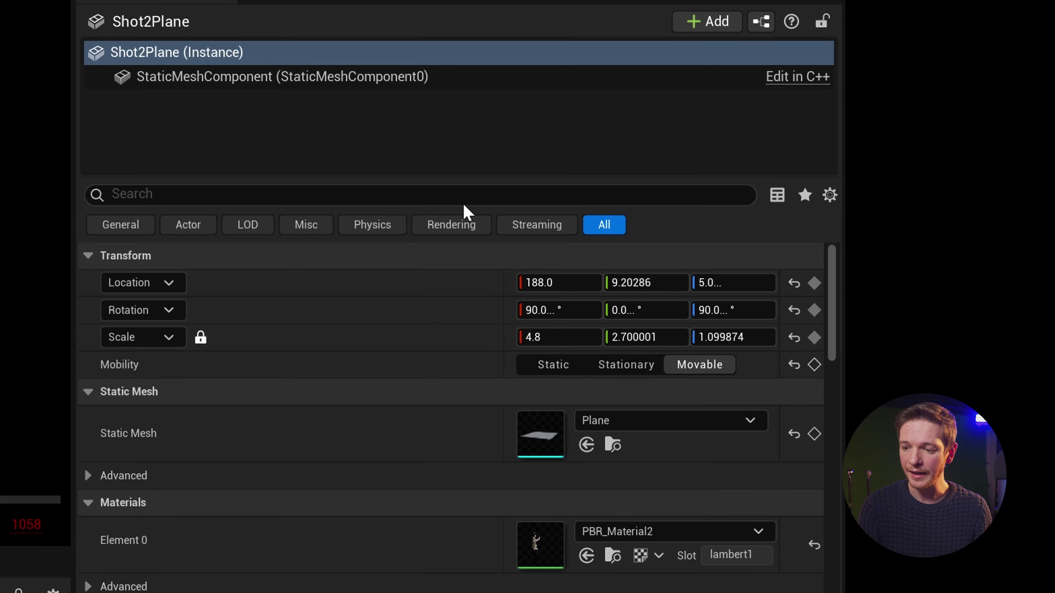
# Step: Enable Actor Hidden In Game and Hidden Shadow on Shot2Shadow, then scrub back to frame 0970
pyautogui.click(414, 442)
pyautogui.write('hid')
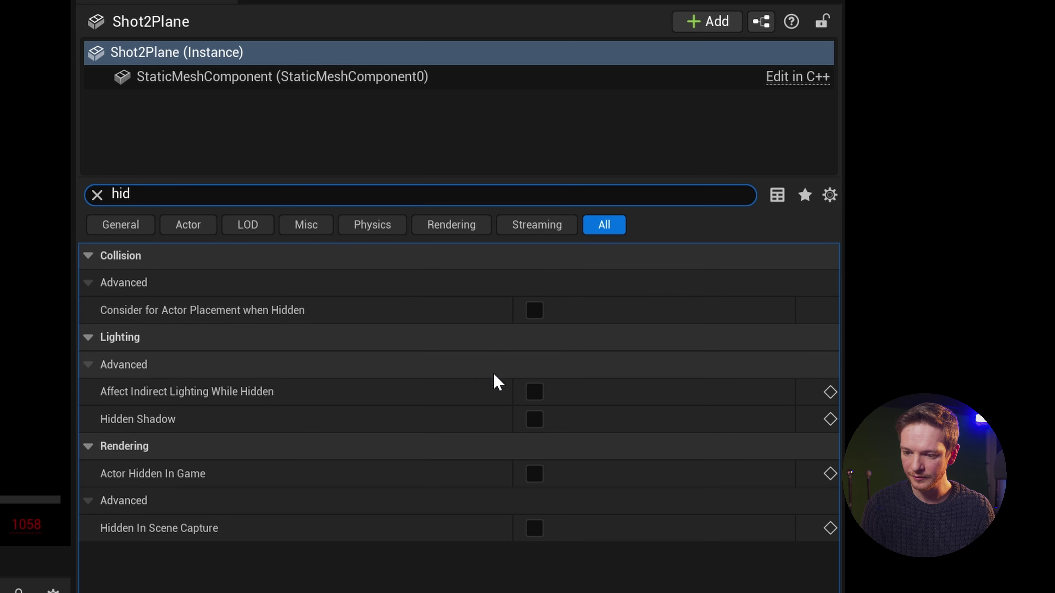
pyautogui.click(796, 132)
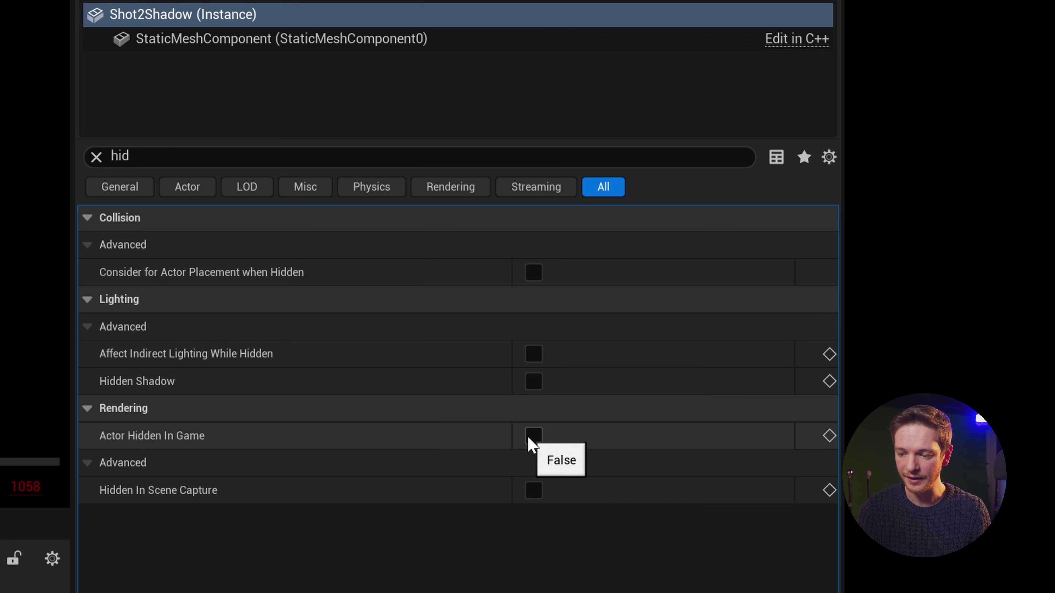
pyautogui.click(927, 398)
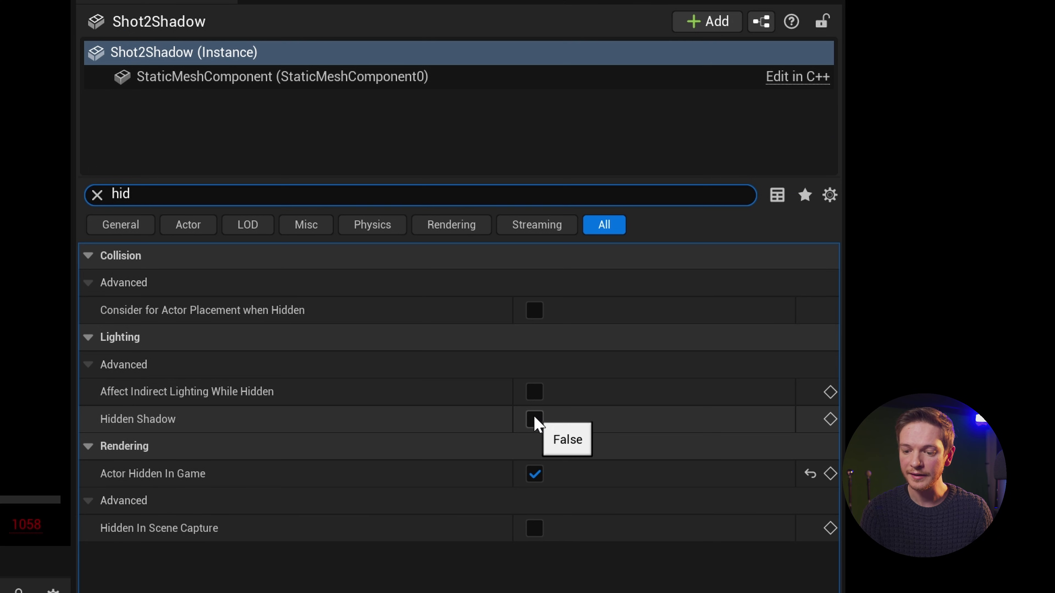
pyautogui.click(927, 377)
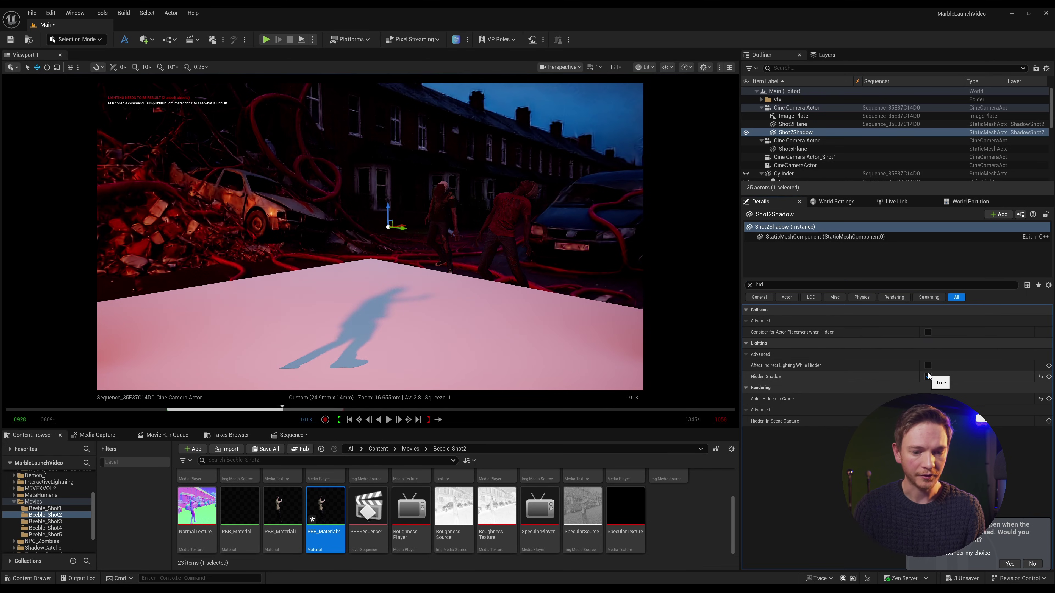
pyautogui.click(291, 435)
pyautogui.moveTo(420, 461); pyautogui.dragTo(390, 459)
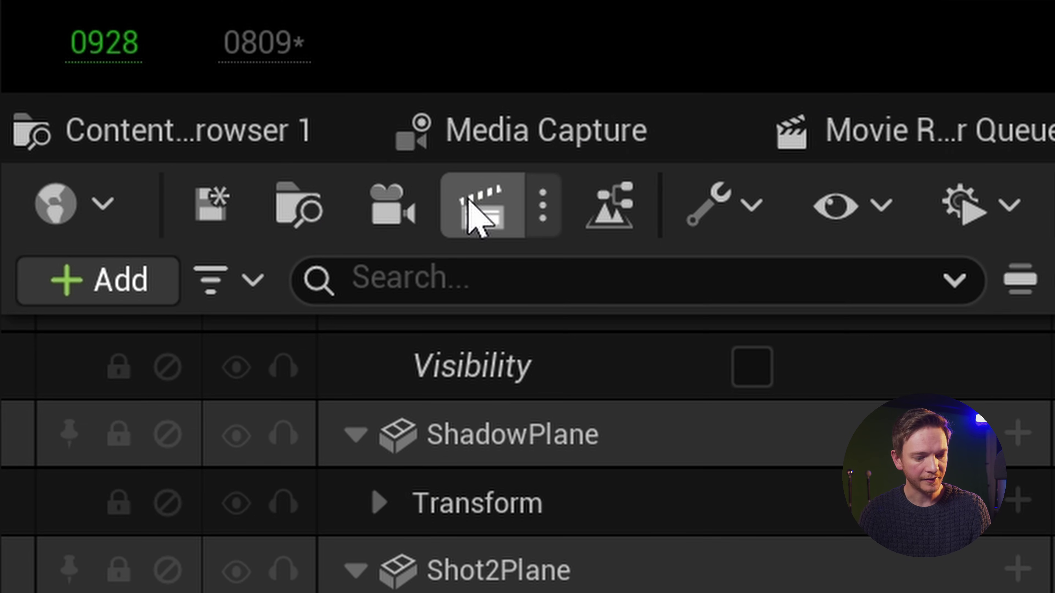
pyautogui.click(85, 449)
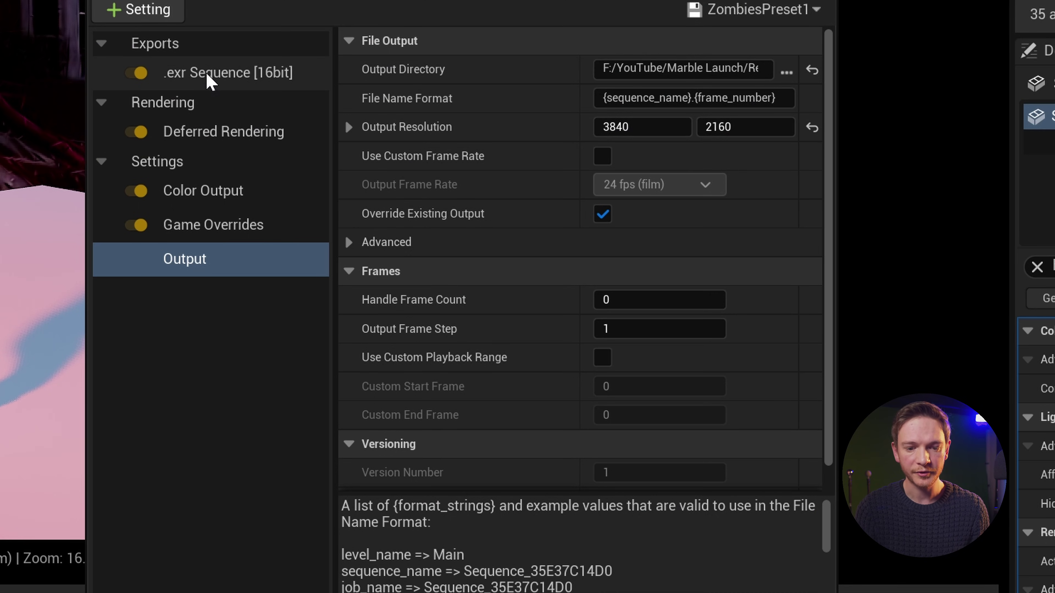
pyautogui.click(244, 147)
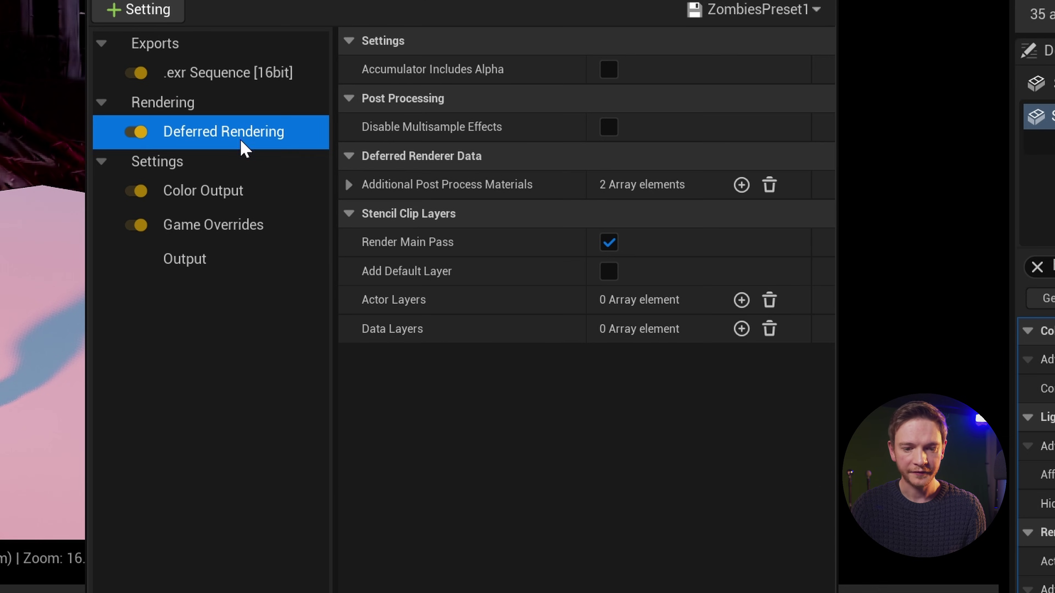
pyautogui.click(229, 199)
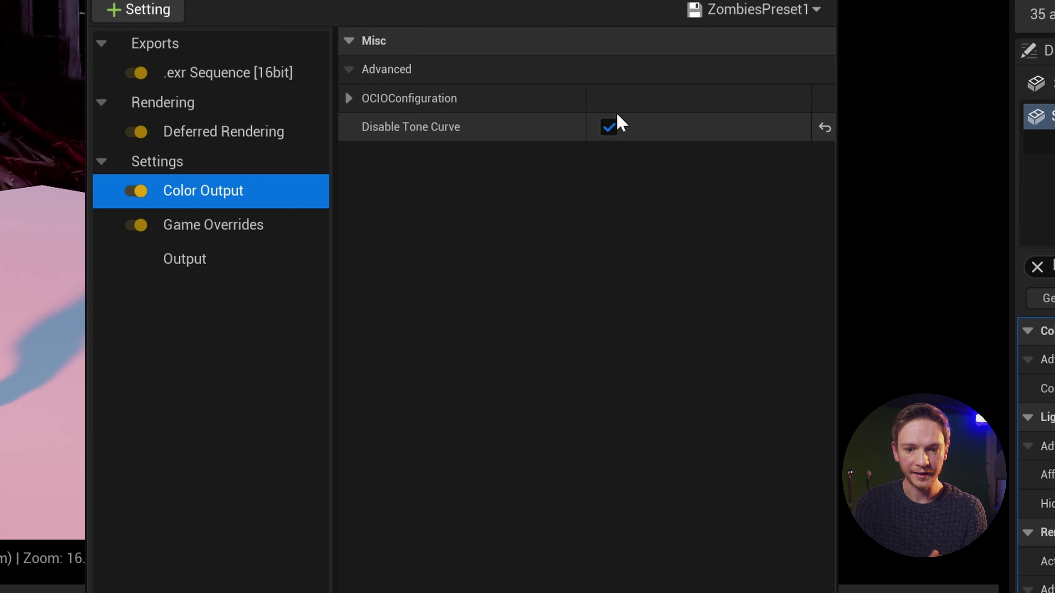
pyautogui.click(238, 236)
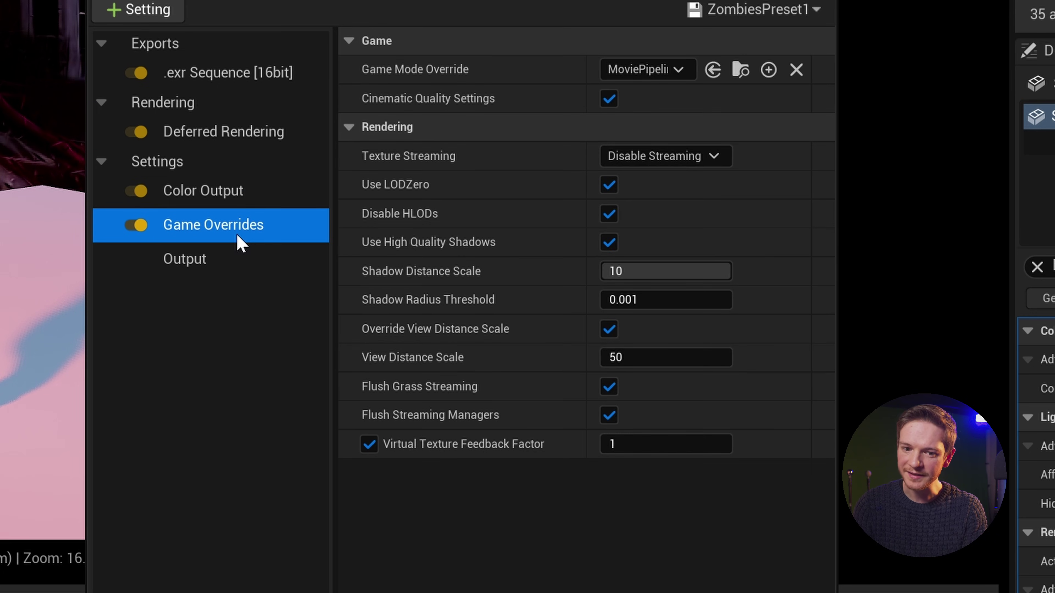
pyautogui.click(245, 265)
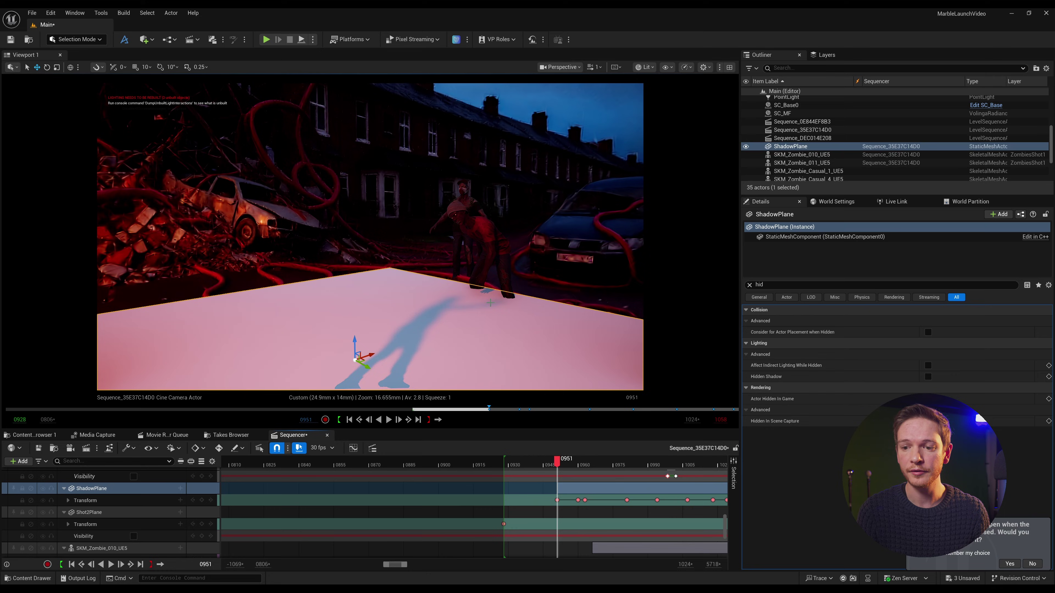
# Step: Make the Shot2Plane footage visible again and clear the property search
pyautogui.scroll(5, 828, 146)
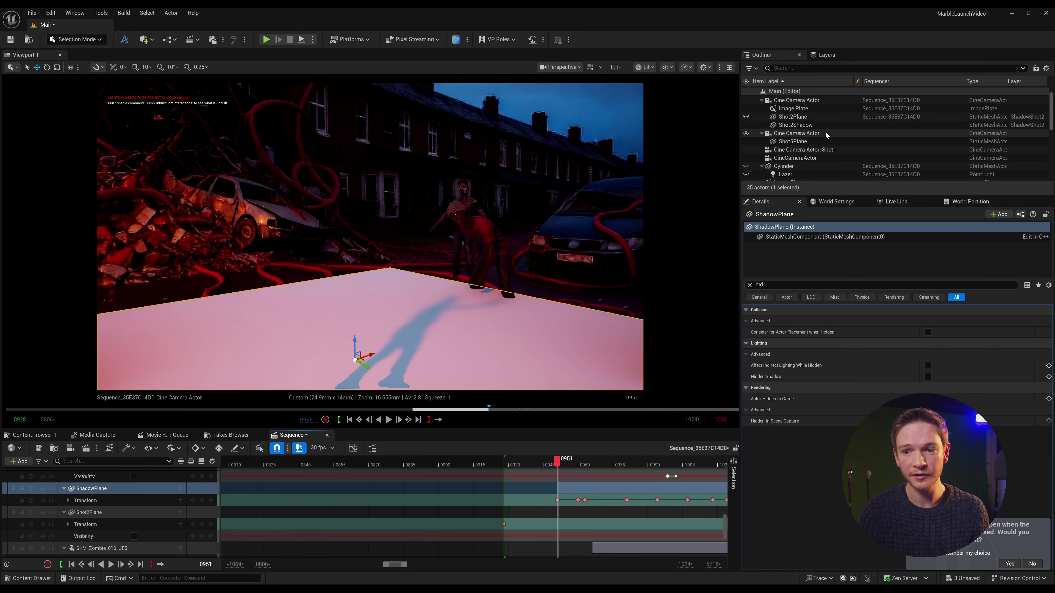
pyautogui.click(797, 118)
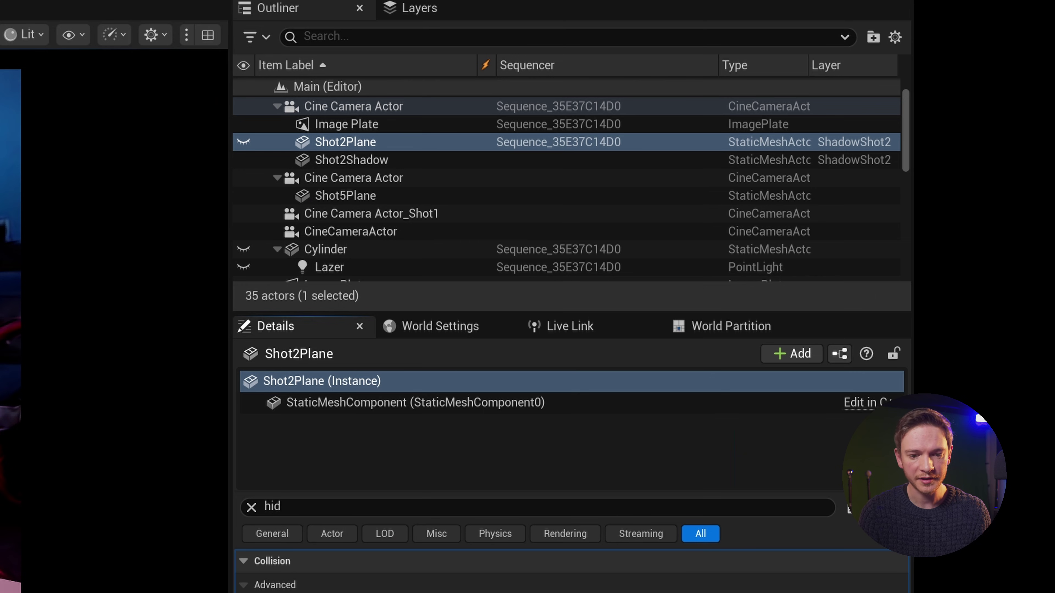
pyautogui.click(244, 141)
pyautogui.click(406, 507)
pyautogui.press('BackSpace')
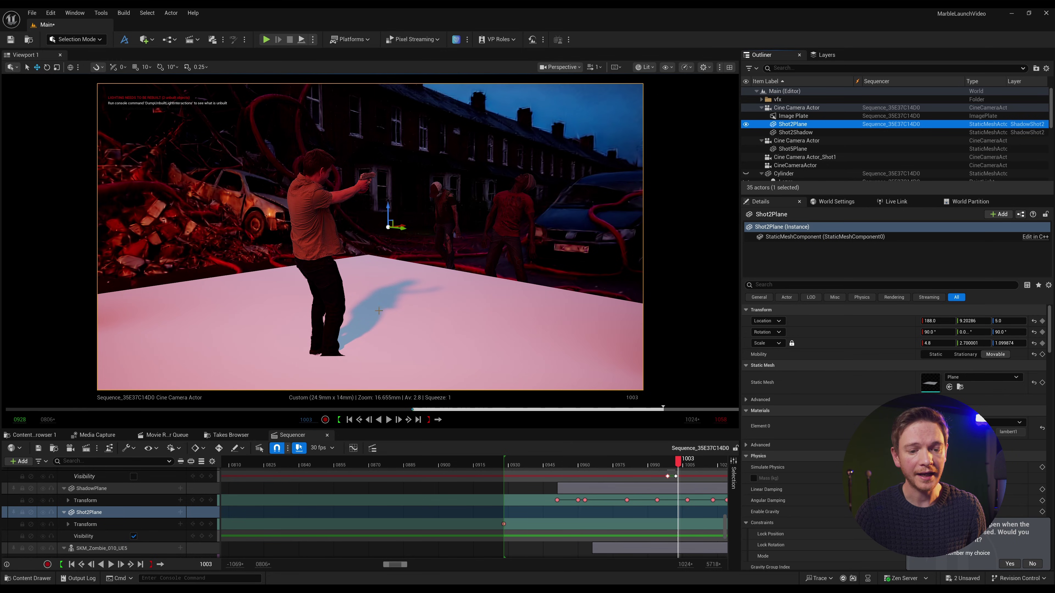
# Step: Enable Actor Hidden In Game on the ShadowPlane floor
pyautogui.click(442, 316)
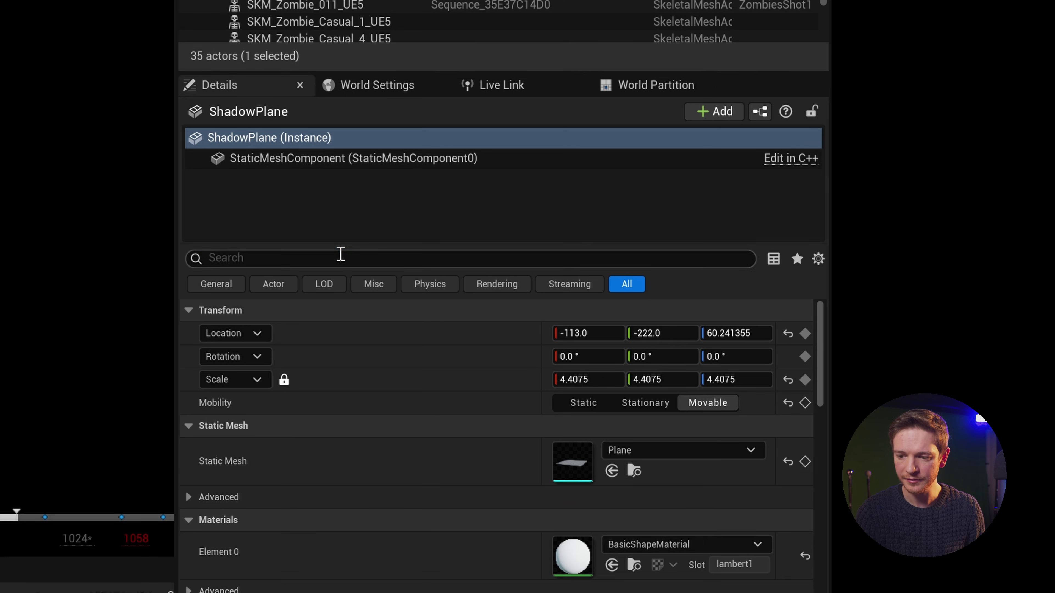
pyautogui.click(340, 254)
pyautogui.write('hid')
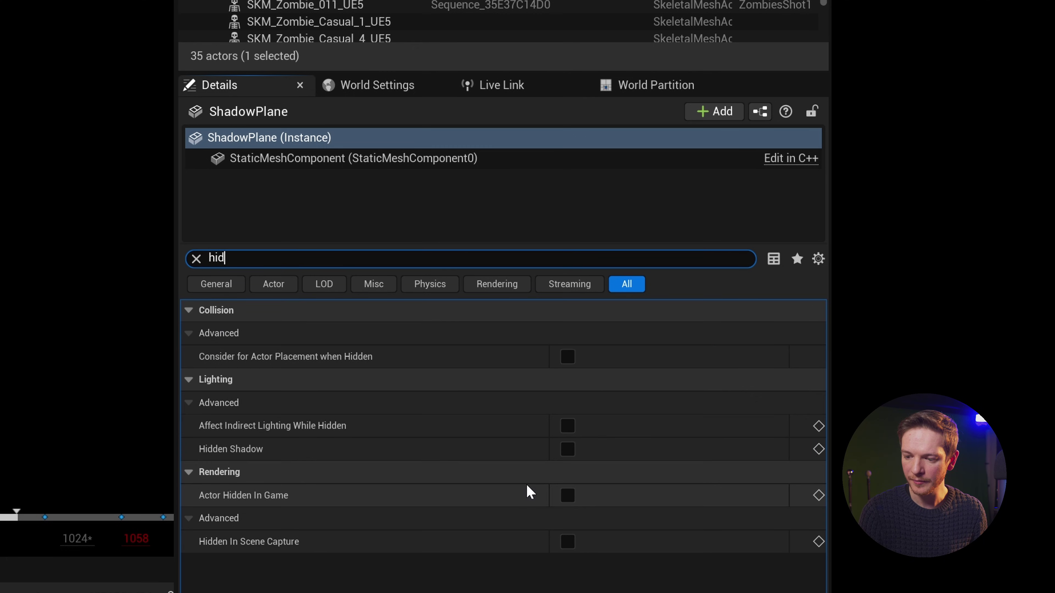
pyautogui.click(567, 496)
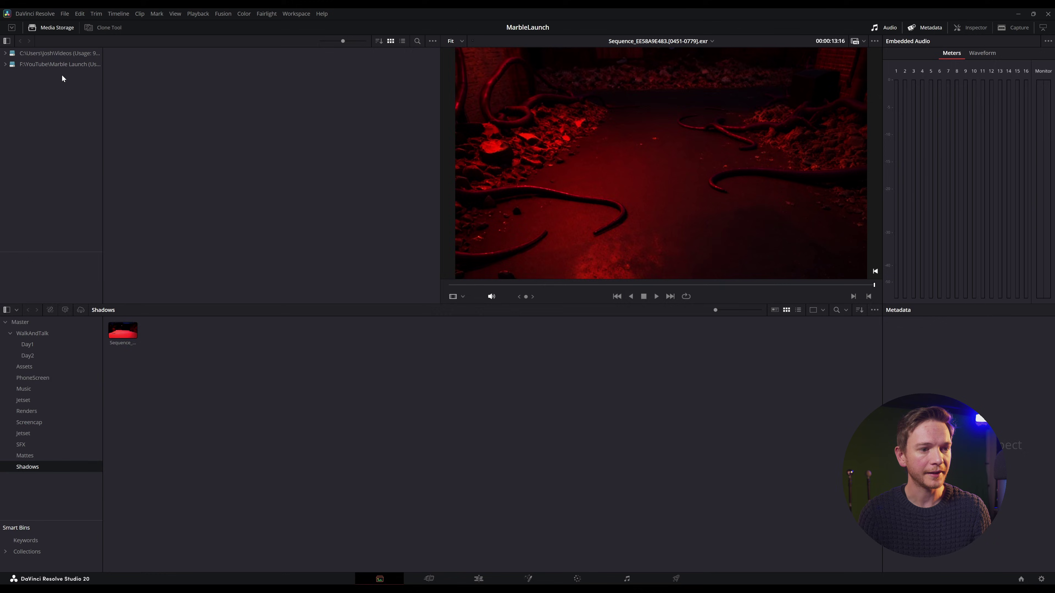
# Step: Import the Shot2ShadowCapture clip into Shadows and the Shot2 EXR sequence into Renders
pyautogui.click(58, 64)
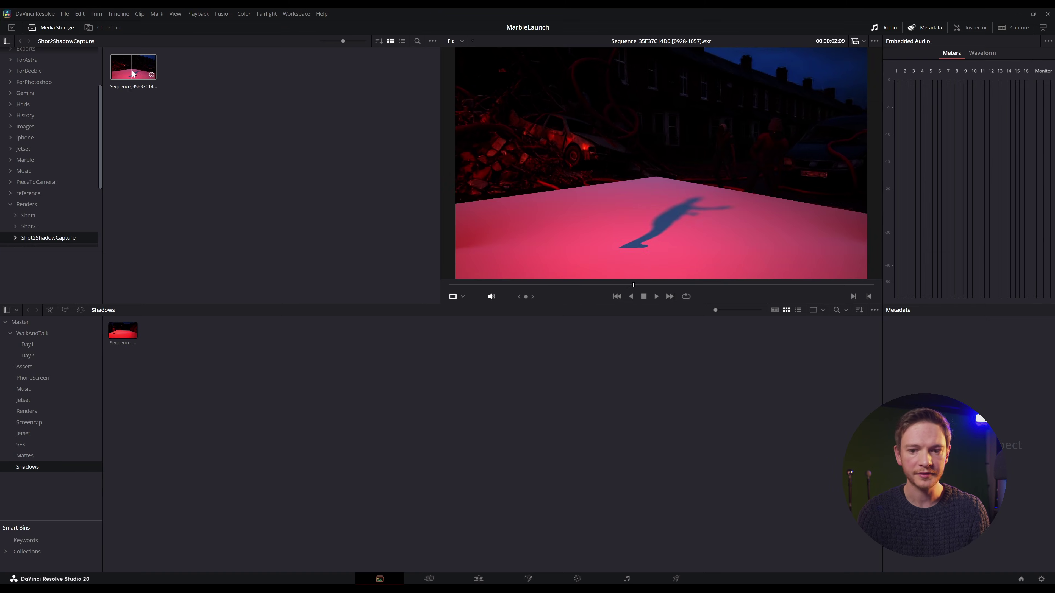
pyautogui.moveTo(126, 75); pyautogui.dragTo(189, 329)
pyautogui.click(27, 410)
pyautogui.click(70, 225)
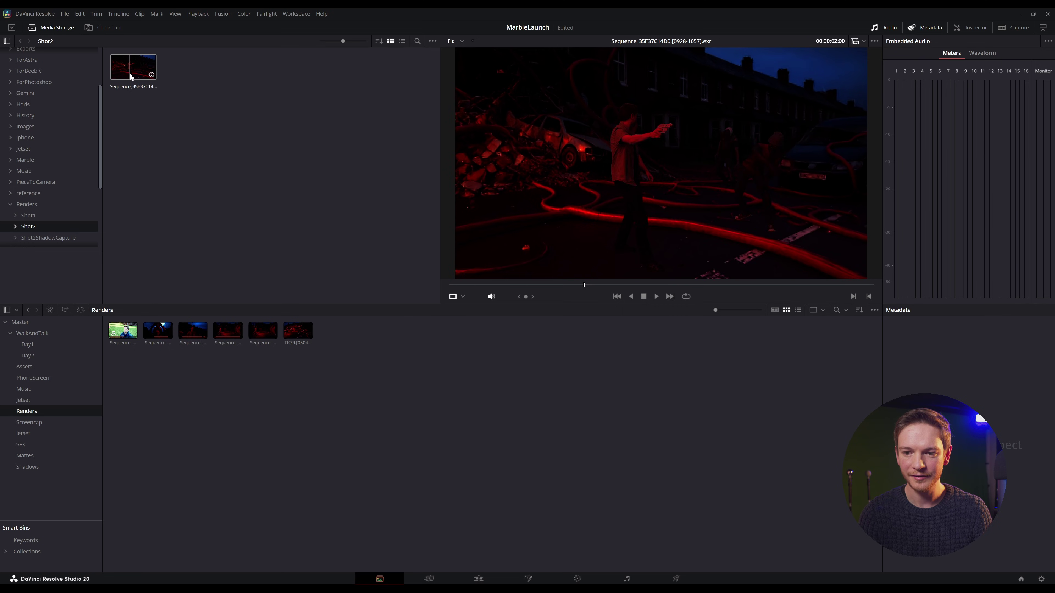
pyautogui.moveTo(139, 76); pyautogui.dragTo(259, 302)
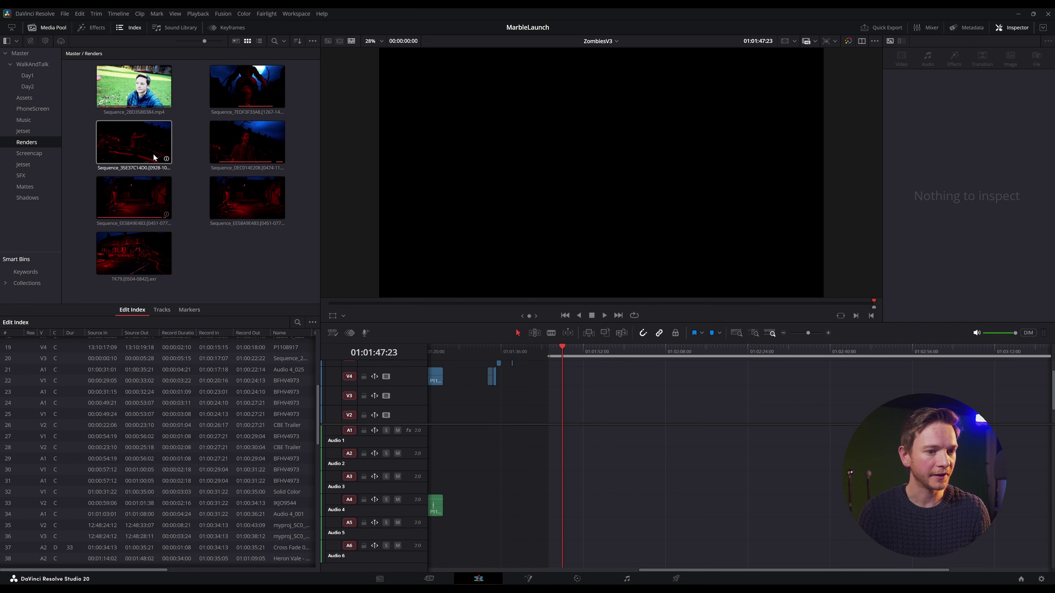
# Step: Add the Shot2 render to the timeline, then insert ColorCorrector1 after MediaIn1 with Gain 4.3
pyautogui.moveTo(127, 143); pyautogui.dragTo(575, 379)
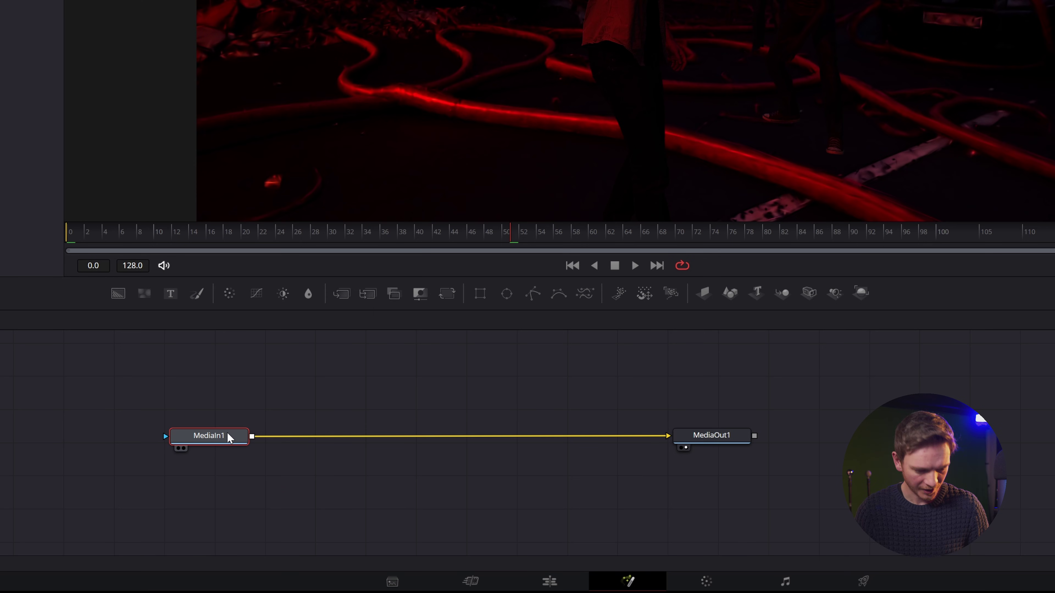
pyautogui.moveTo(228, 433)
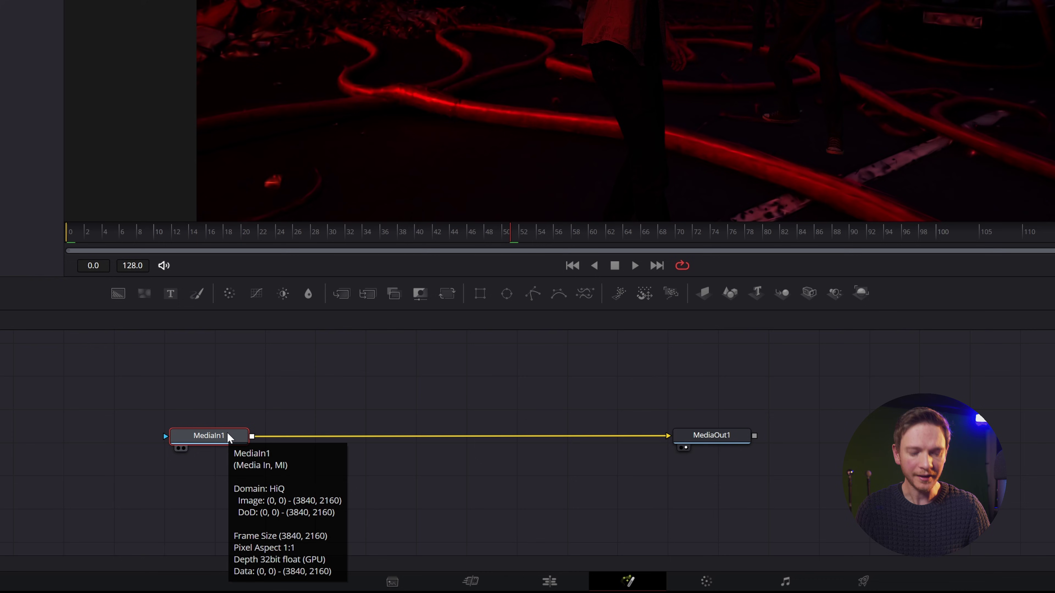
pyautogui.hotkey('shift', 'space')
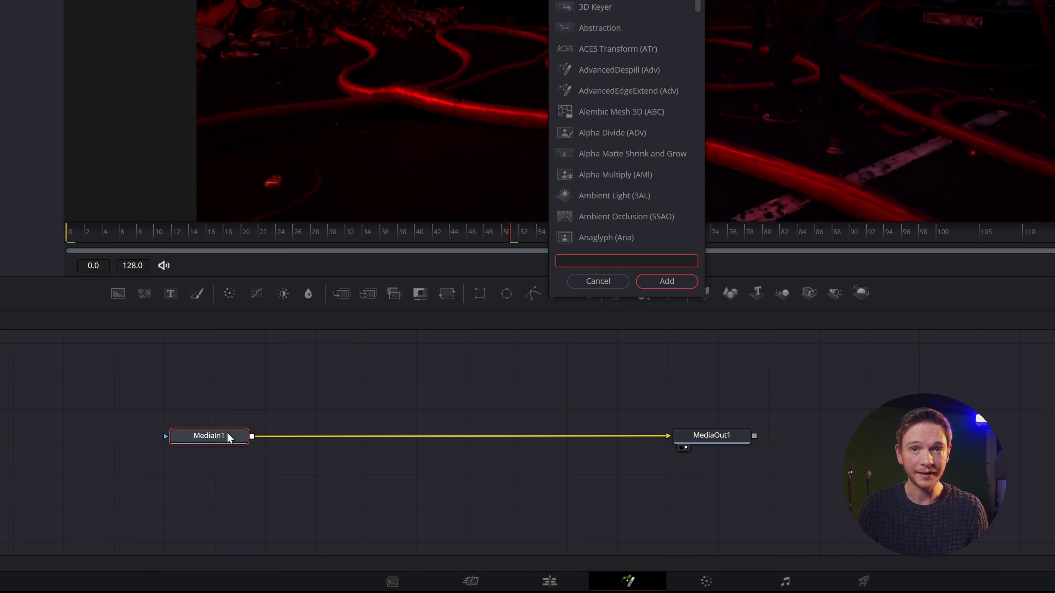
pyautogui.write('colo')
pyautogui.click(627, 37)
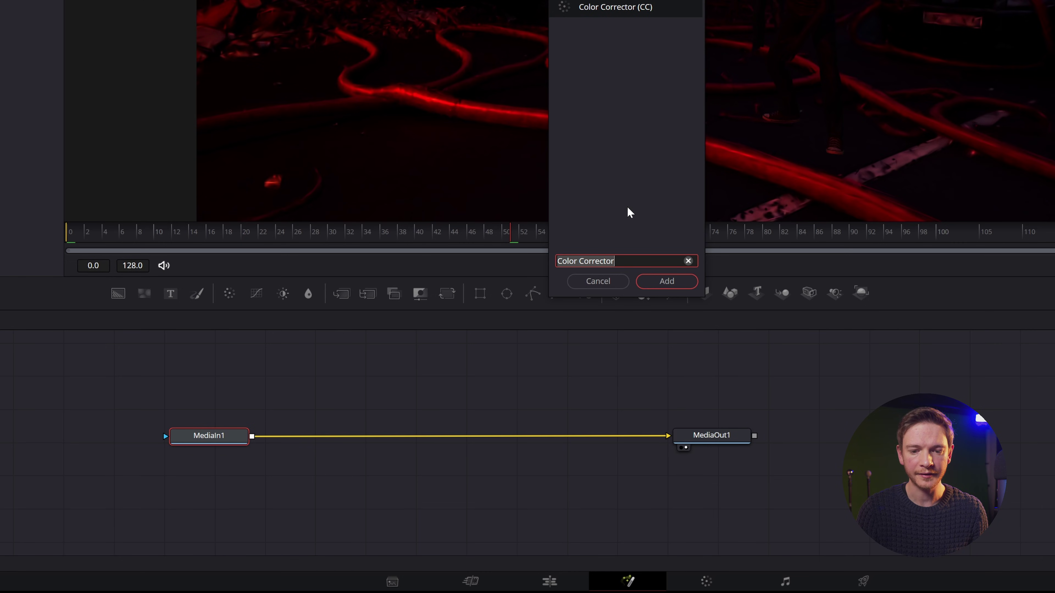
pyautogui.click(654, 279)
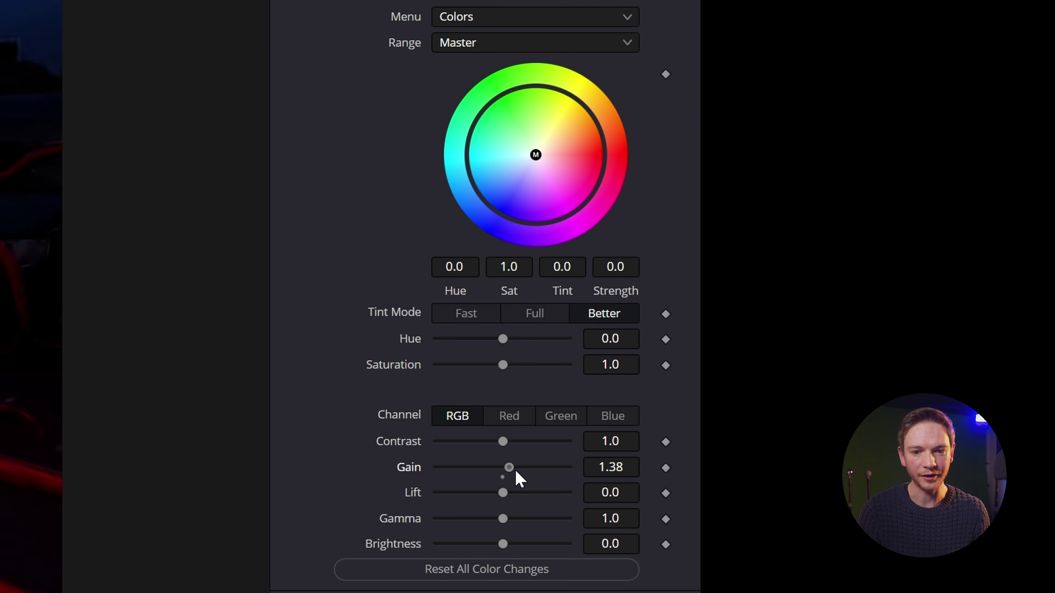
pyautogui.moveTo(516, 471); pyautogui.dragTo(557, 473)
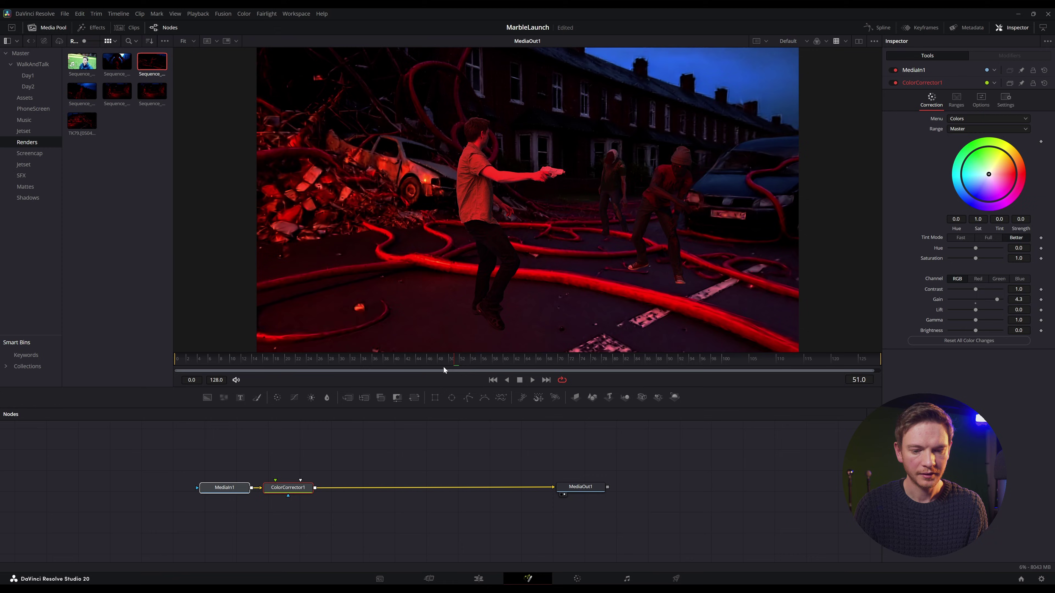
pyautogui.moveTo(459, 361); pyautogui.dragTo(576, 361)
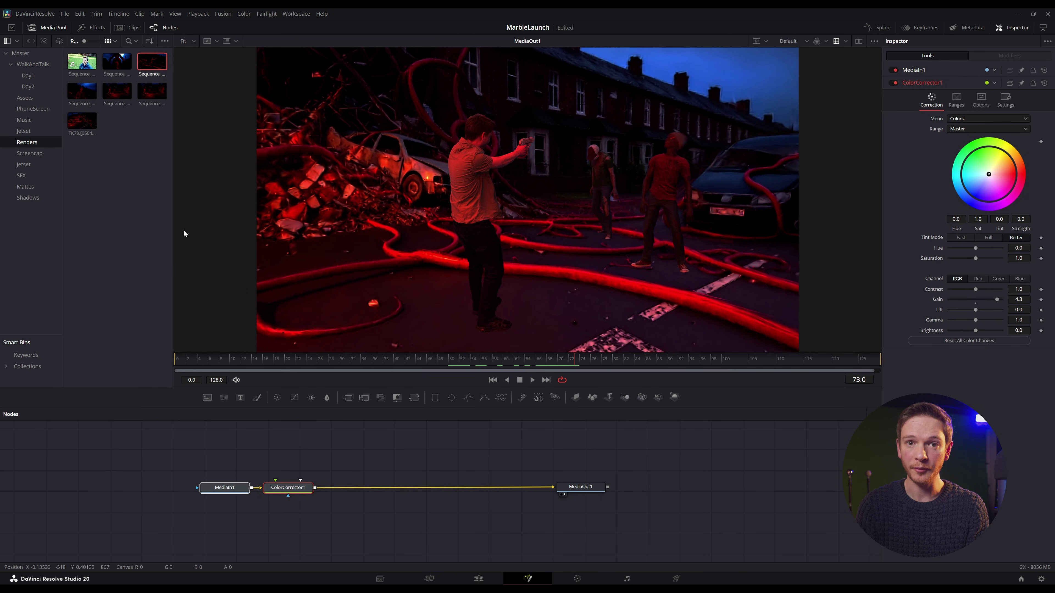
# Step: Load the first clip from the Shadows bin as MediaIn2 above the main chain and view it
pyautogui.click(28, 197)
pyautogui.moveTo(81, 61); pyautogui.dragTo(353, 441)
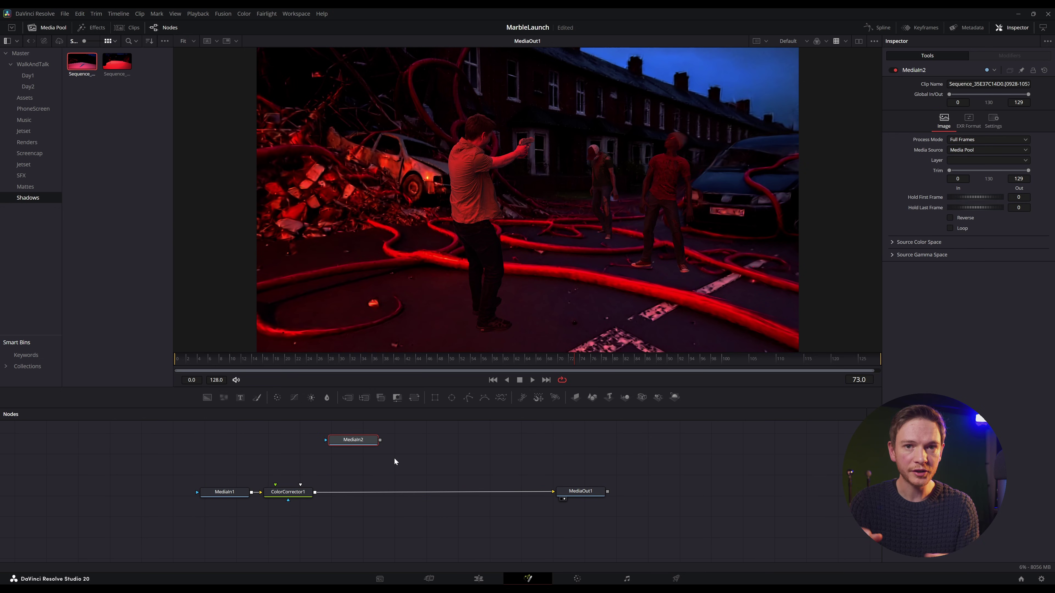
pyautogui.moveTo(350, 441); pyautogui.dragTo(330, 437)
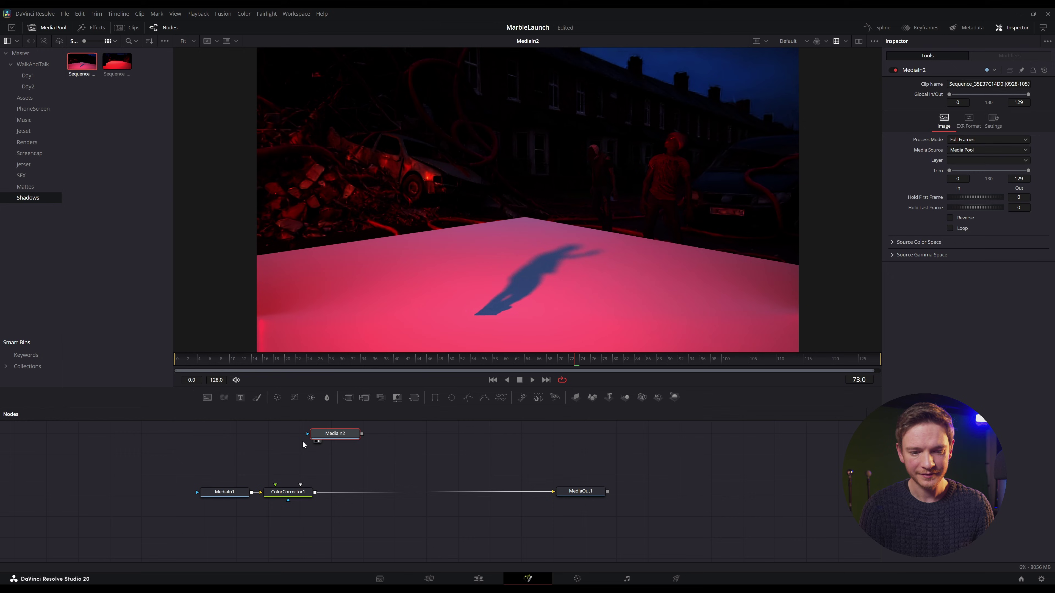
pyautogui.click(209, 500)
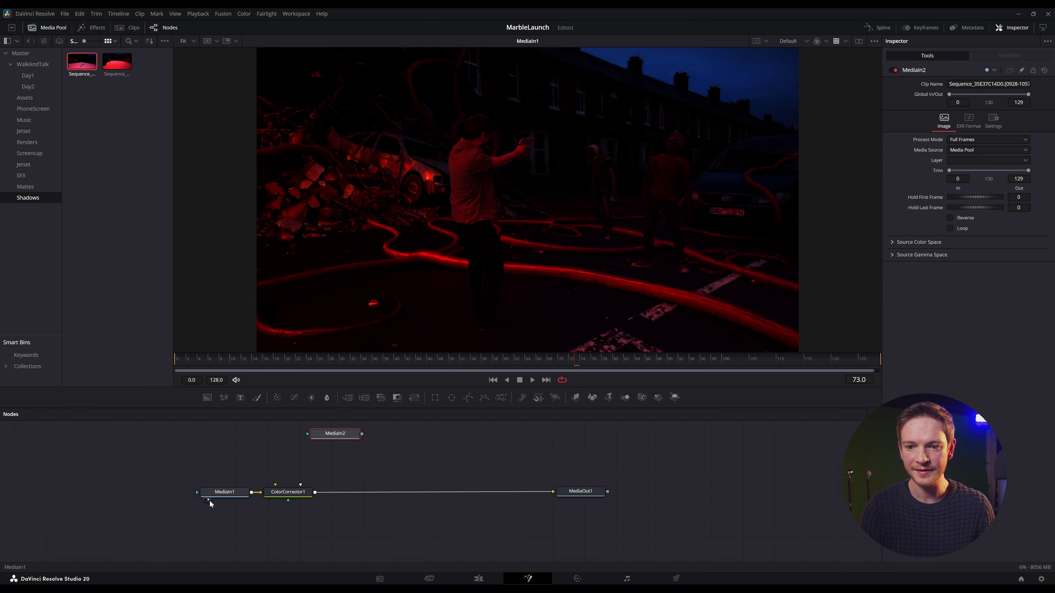
pyautogui.click(318, 441)
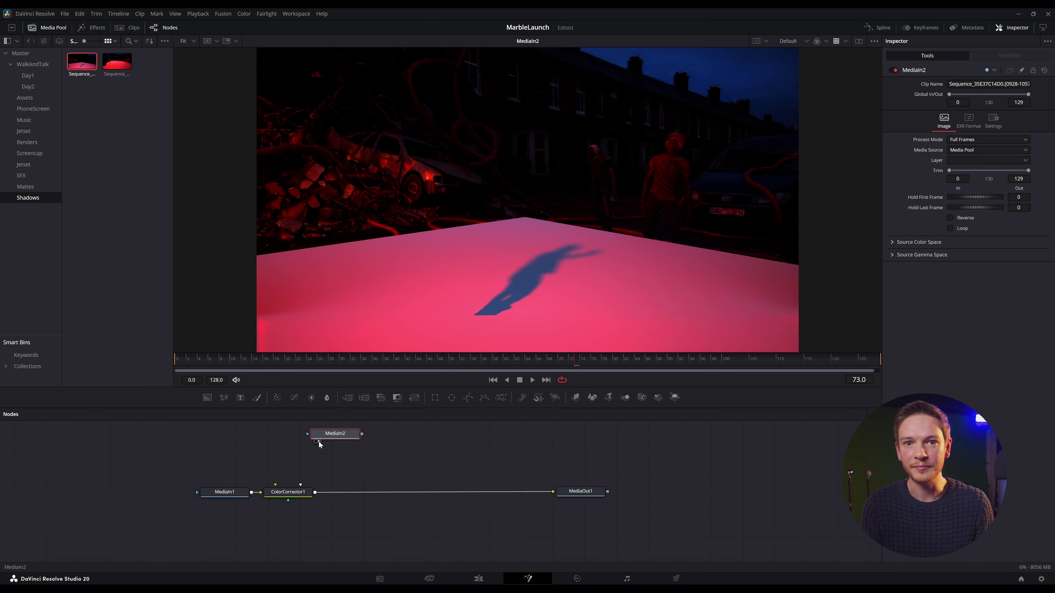
# Step: Add a Luma Keyer after MediaIn2 and lower its High threshold to about 0.156
pyautogui.moveTo(329, 435); pyautogui.dragTo(288, 439)
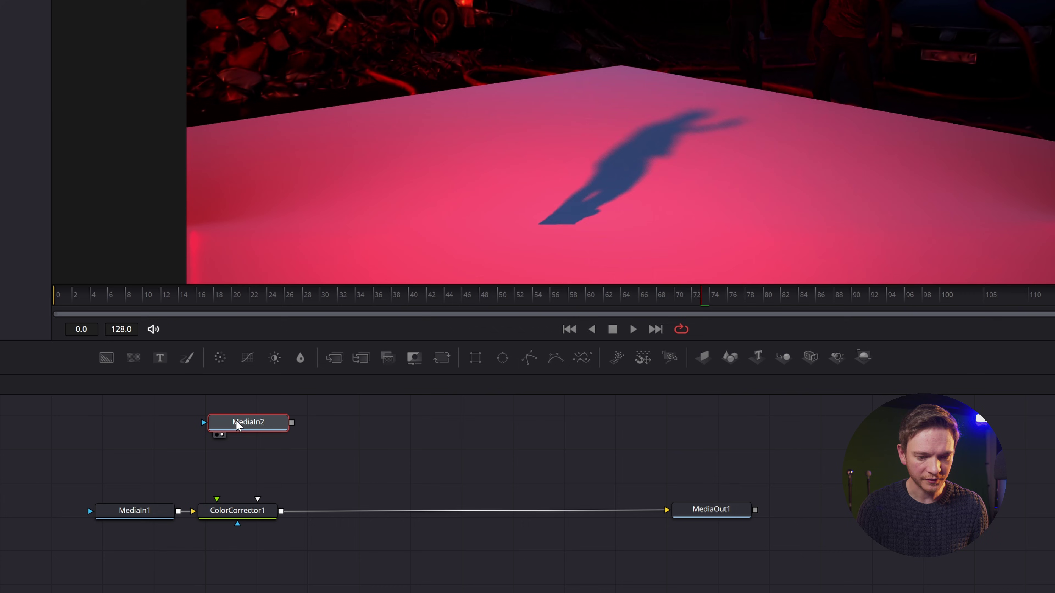
pyautogui.hotkey('shift', 'space')
pyautogui.write('Color Corrector')
pyautogui.write('luma')
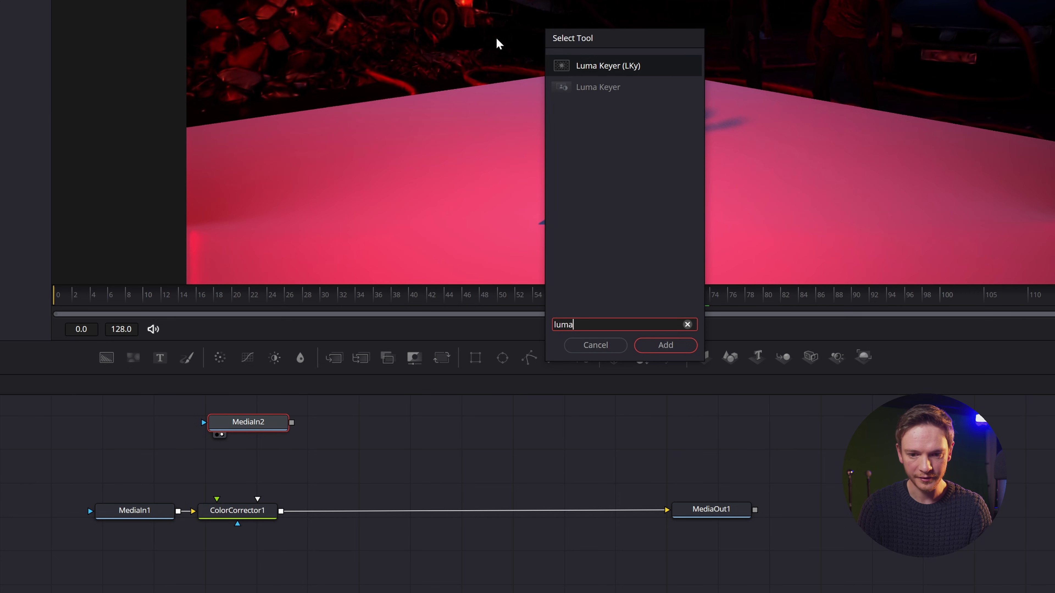
pyautogui.press('Return')
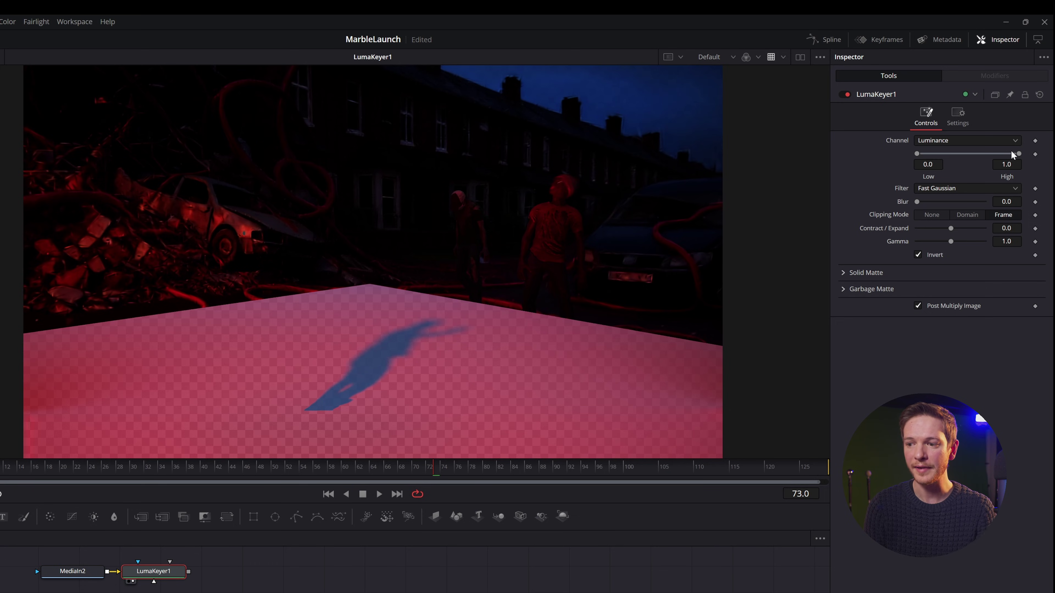
pyautogui.moveTo(1018, 153); pyautogui.dragTo(944, 161)
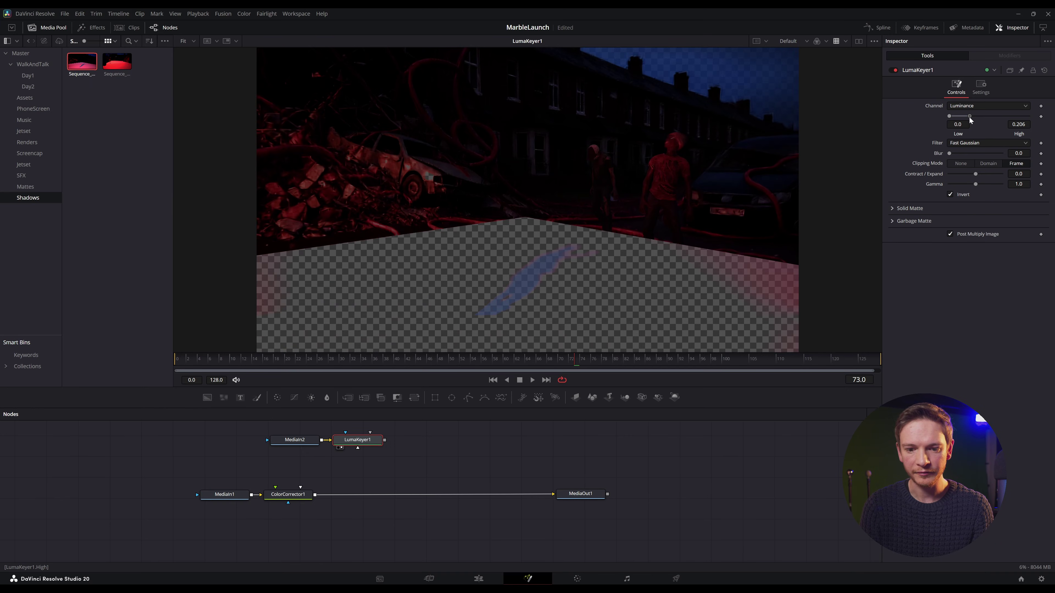
pyautogui.moveTo(969, 116)
pyautogui.mouseDown()
pyautogui.moveTo(978, 118)
pyautogui.moveTo(965, 118)
pyautogui.mouseUp()
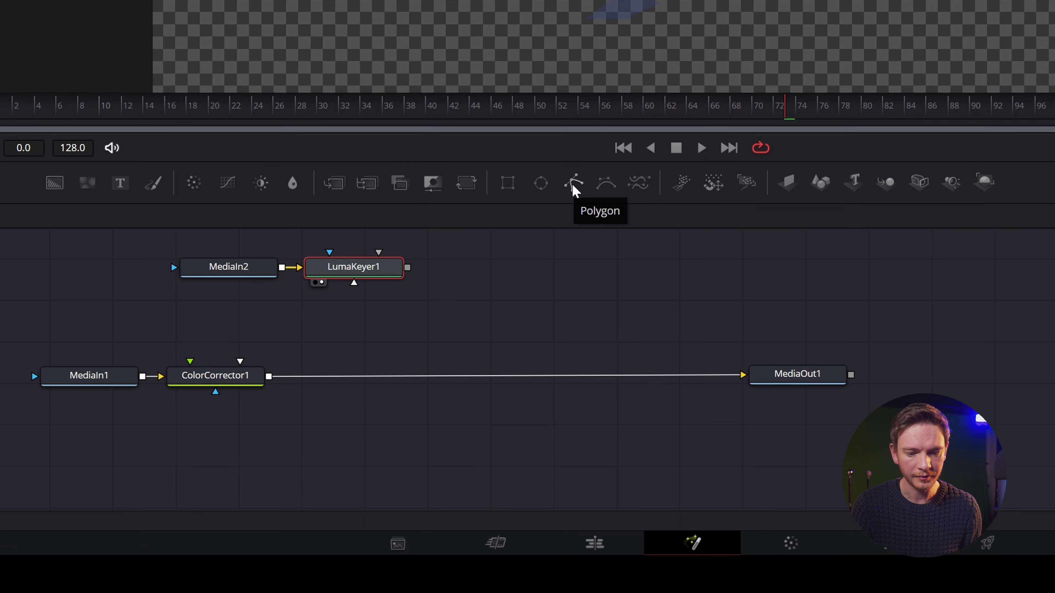
# Step: Add a Polygon node and connect it to LumaKeyer1's garbage matte input
pyautogui.moveTo(573, 187); pyautogui.dragTo(484, 272)
pyautogui.moveTo(165, 247); pyautogui.dragTo(395, 322)
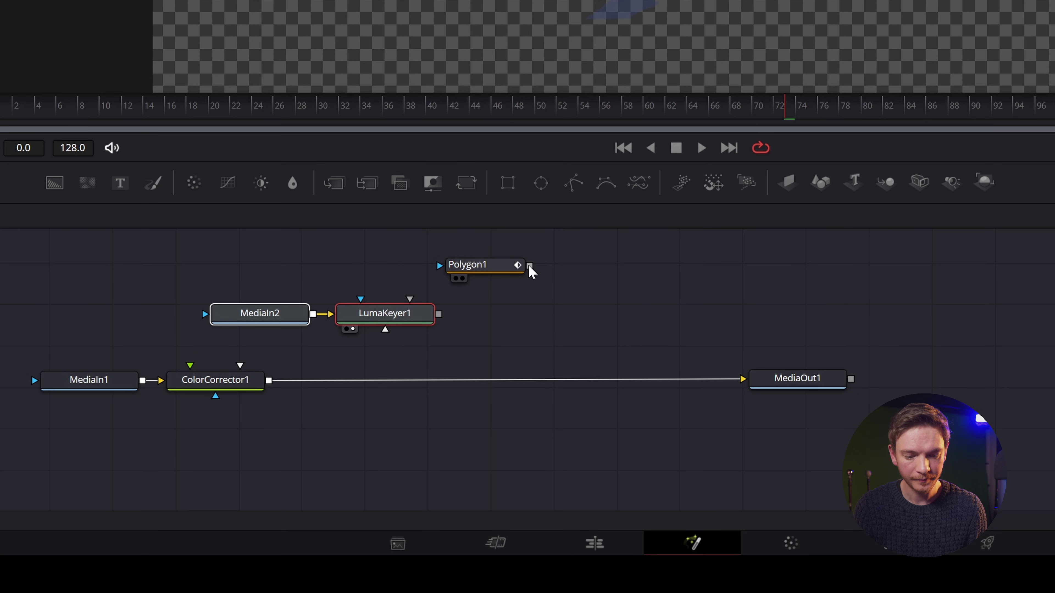
pyautogui.moveTo(531, 270); pyautogui.dragTo(410, 299)
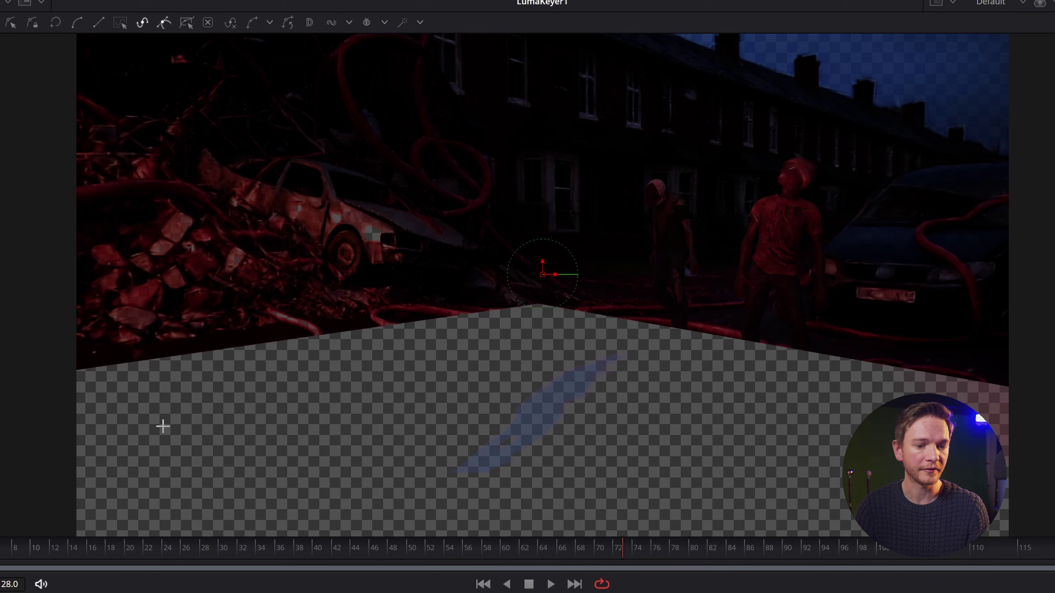
# Step: Draw a closed polygon around the ground area holding the shadow, then toggle its inversion
pyautogui.click(163, 426)
pyautogui.click(267, 363)
pyautogui.click(461, 326)
pyautogui.click(564, 321)
pyautogui.click(754, 365)
pyautogui.moveTo(925, 400); pyautogui.dragTo(938, 424)
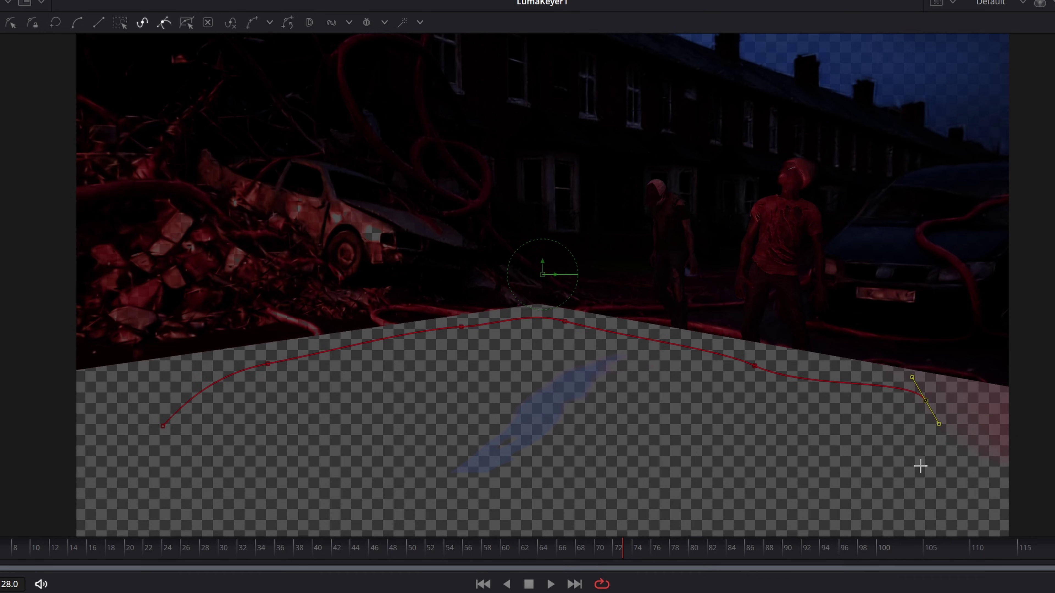
pyautogui.click(620, 488)
pyautogui.click(276, 377)
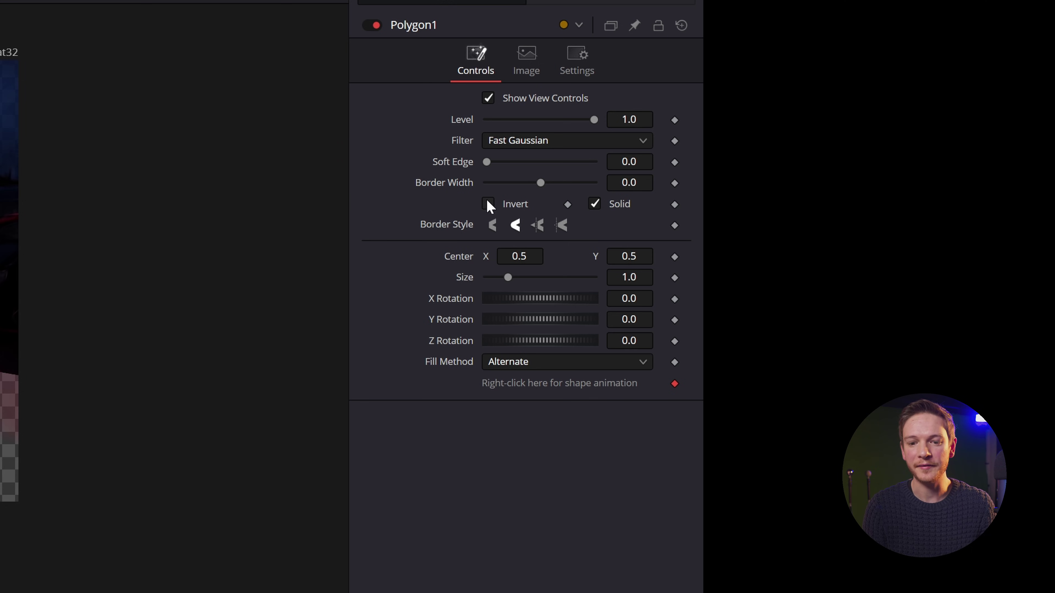
pyautogui.click(488, 204)
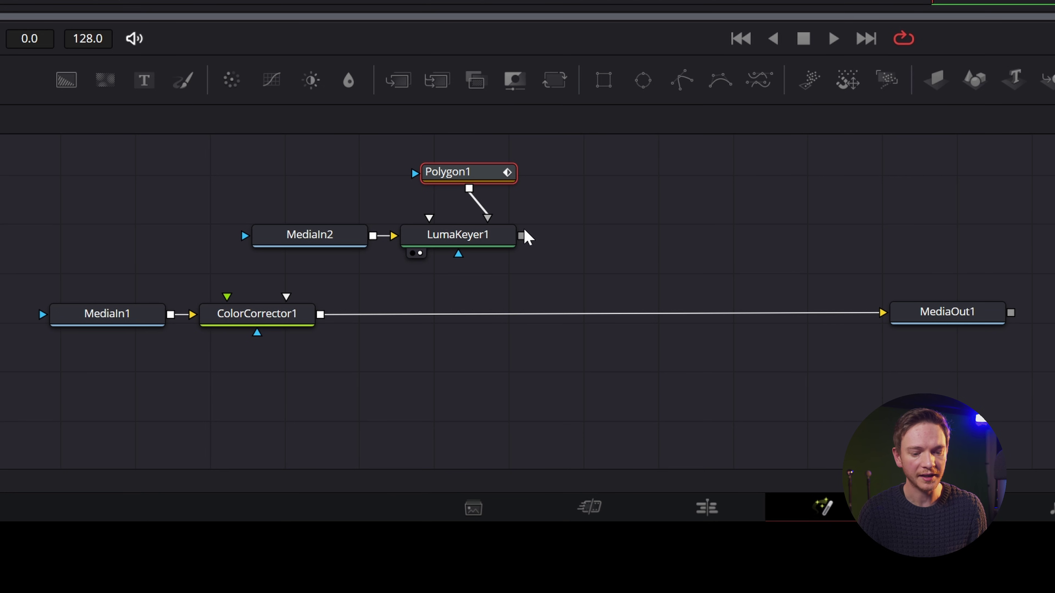
# Step: Connect LumaKeyer1's output to ColorCorrector1's output, creating Merge1
pyautogui.moveTo(401, 463); pyautogui.dragTo(413, 470)
pyautogui.moveTo(548, 247); pyautogui.dragTo(323, 319)
pyautogui.moveTo(414, 327)
pyautogui.mouseDown()
pyautogui.moveTo(452, 320)
pyautogui.moveTo(426, 328)
pyautogui.mouseUp()
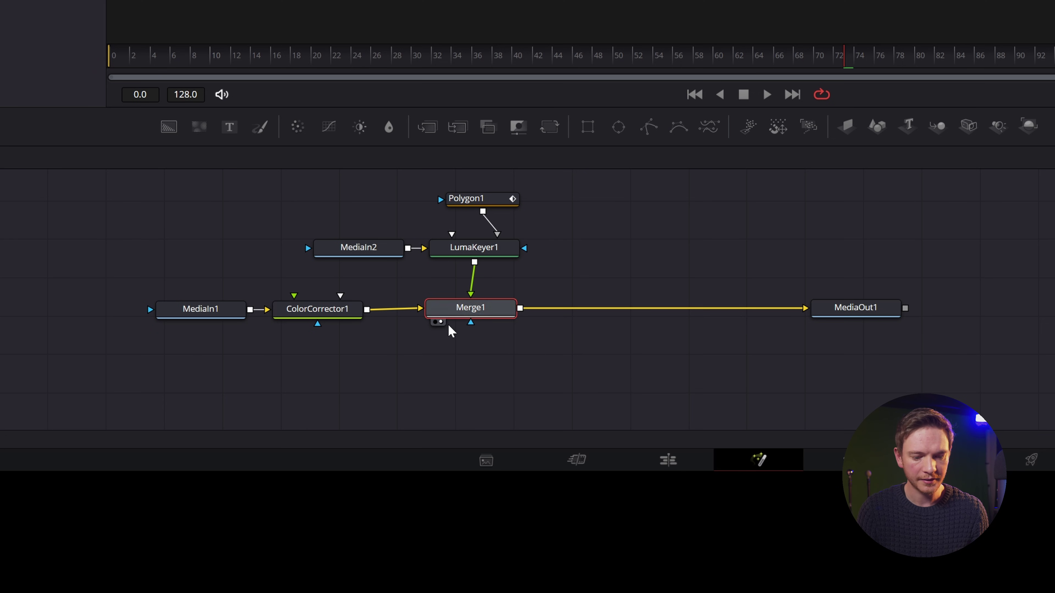
# Step: Move the polygon, shadow clip and keyer nodes up to tidy the graph
pyautogui.click(473, 249)
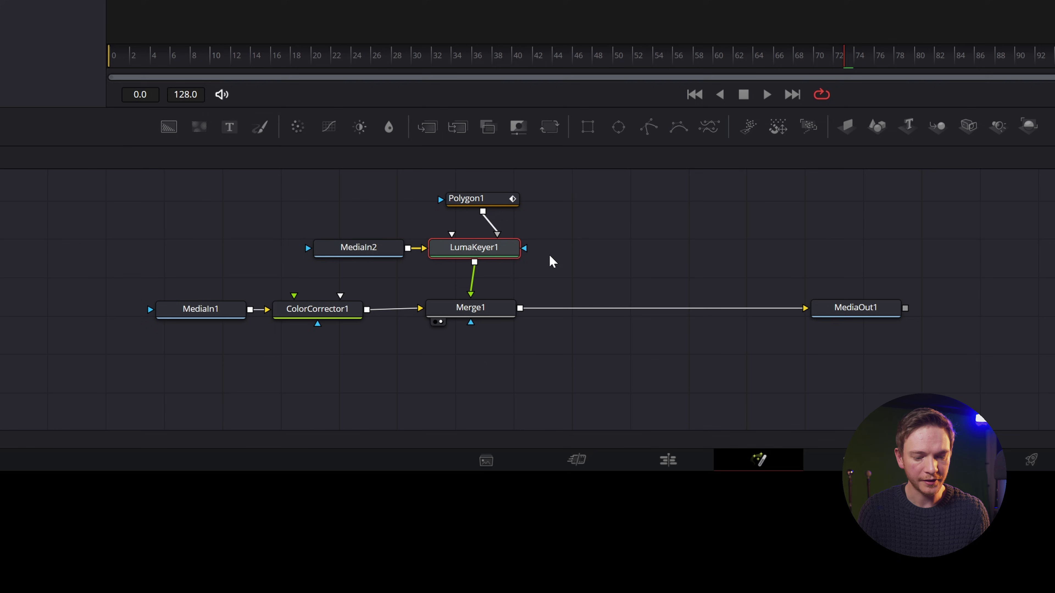
pyautogui.moveTo(554, 266); pyautogui.dragTo(343, 194)
pyautogui.moveTo(474, 251); pyautogui.dragTo(469, 225)
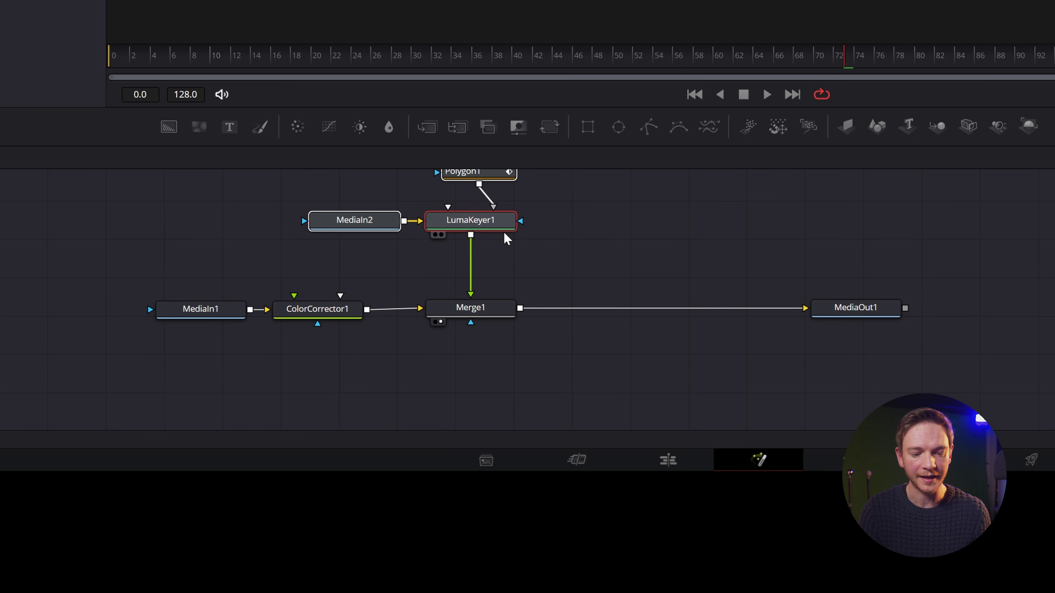
# Step: Add ColorCorrector2 after LumaKeyer1 and lower its Gain to darken the shadow
pyautogui.click(454, 225)
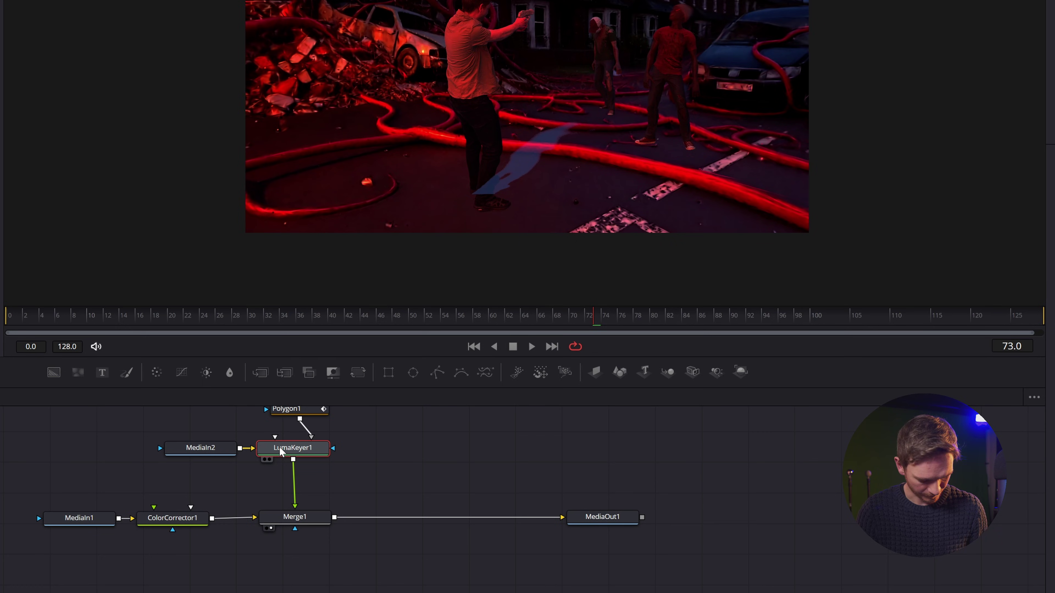
pyautogui.hotkey('shift', 'space')
pyautogui.write('col')
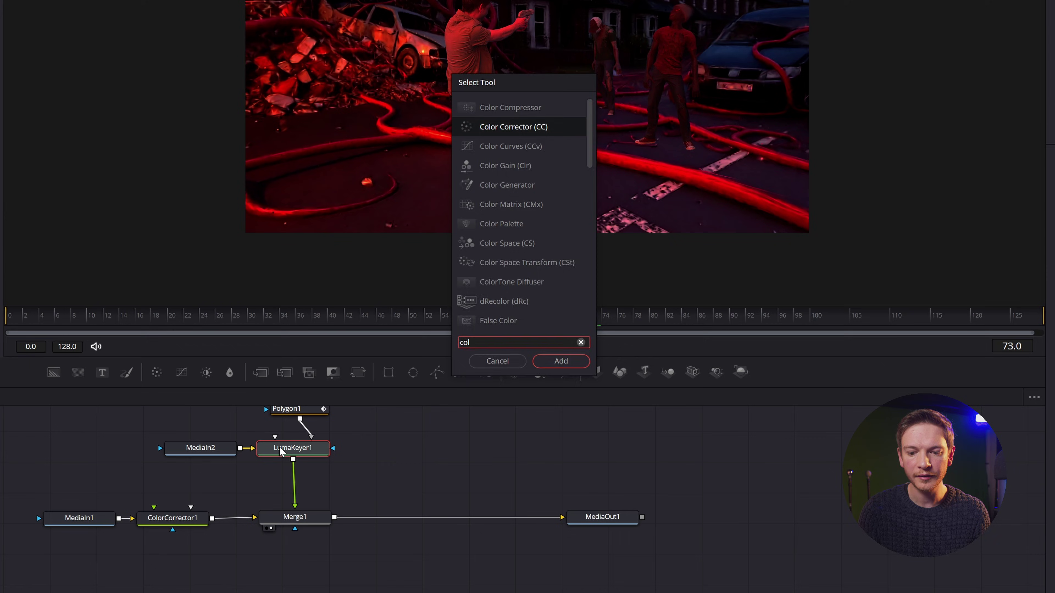
pyautogui.press('Return')
pyautogui.moveTo(527, 376); pyautogui.dragTo(519, 378)
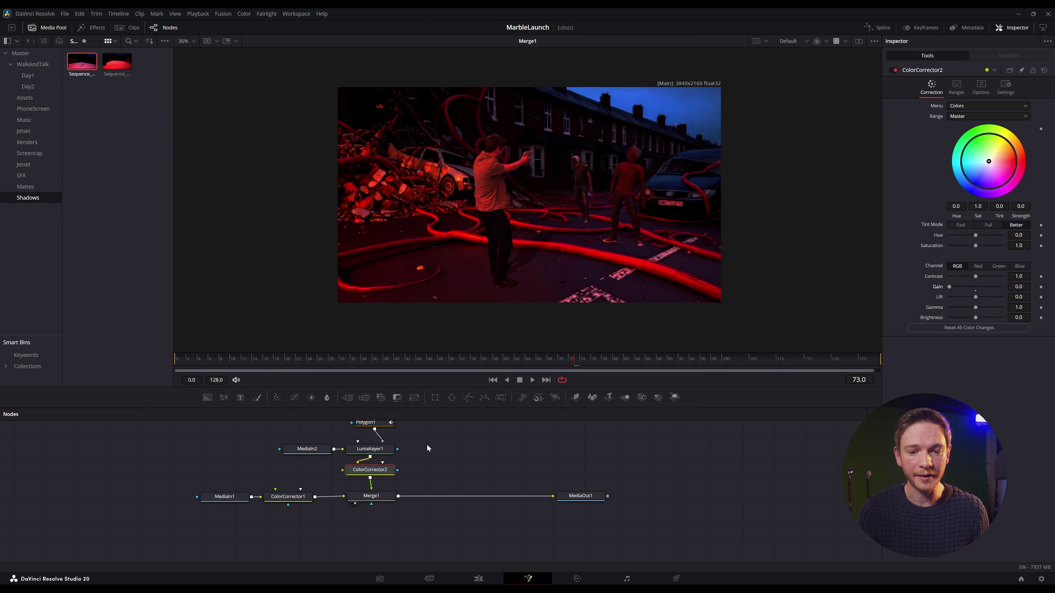
# Step: Move the four shadow-branch nodes upward and select ColorCorrector2
pyautogui.moveTo(420, 463); pyautogui.dragTo(473, 490, button='middle')
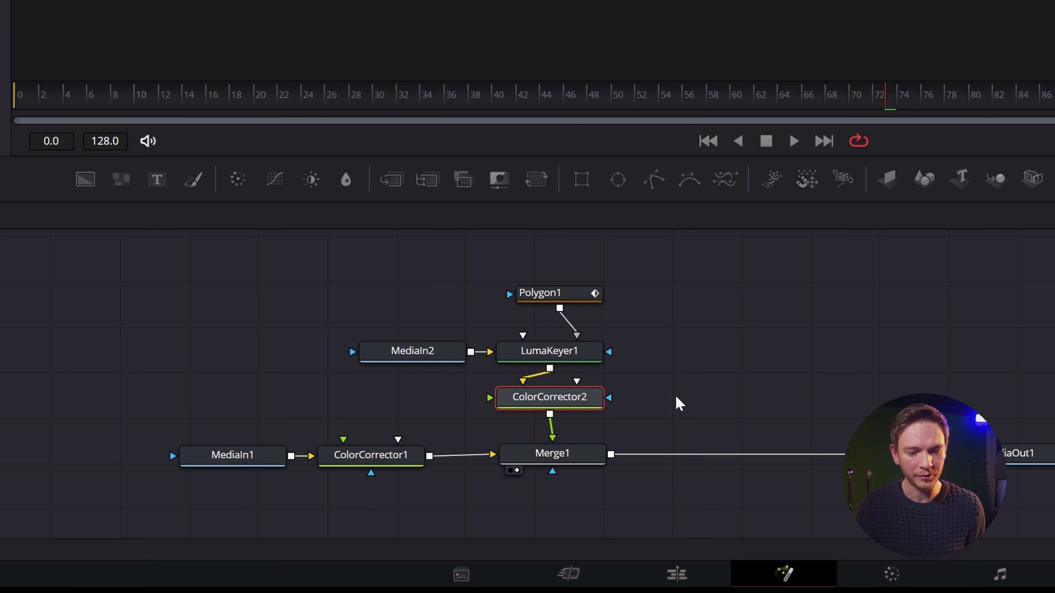
pyautogui.moveTo(479, 500); pyautogui.dragTo(344, 441)
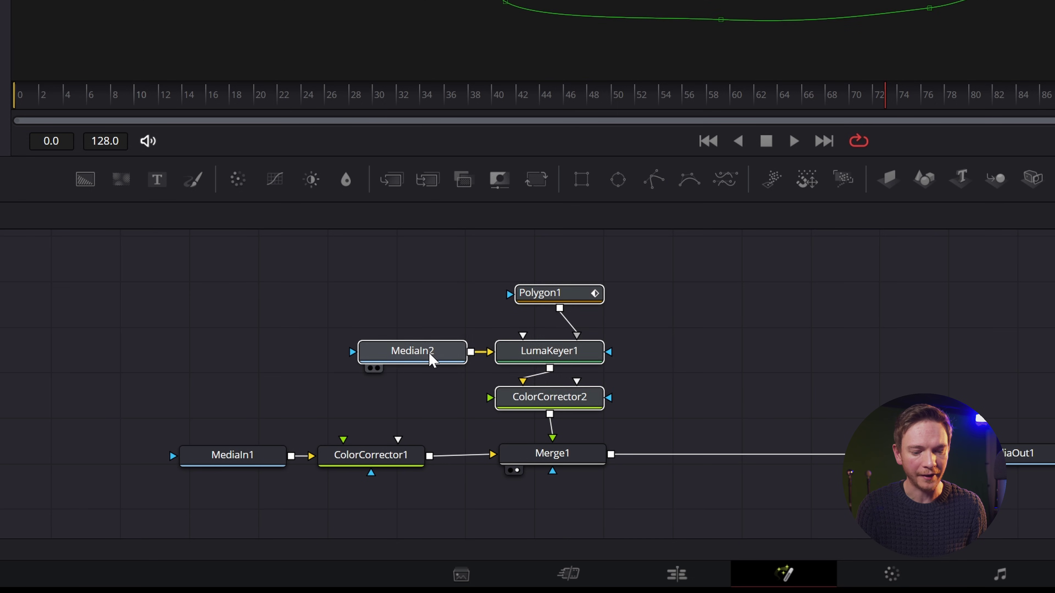
pyautogui.moveTo(366, 480); pyautogui.dragTo(366, 459)
pyautogui.moveTo(432, 316); pyautogui.dragTo(432, 307)
pyautogui.click(561, 353)
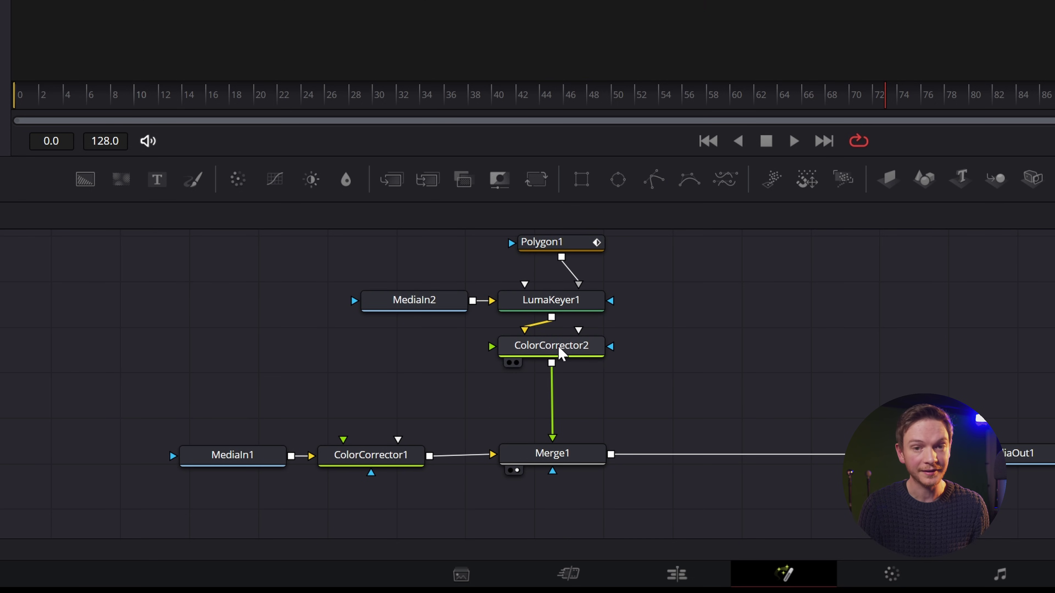
pyautogui.click(560, 353)
# Step: Search the tool list for 'blur' and choose Gaussian Blur
pyautogui.hotkey('shift', 'space')
pyautogui.write('col')
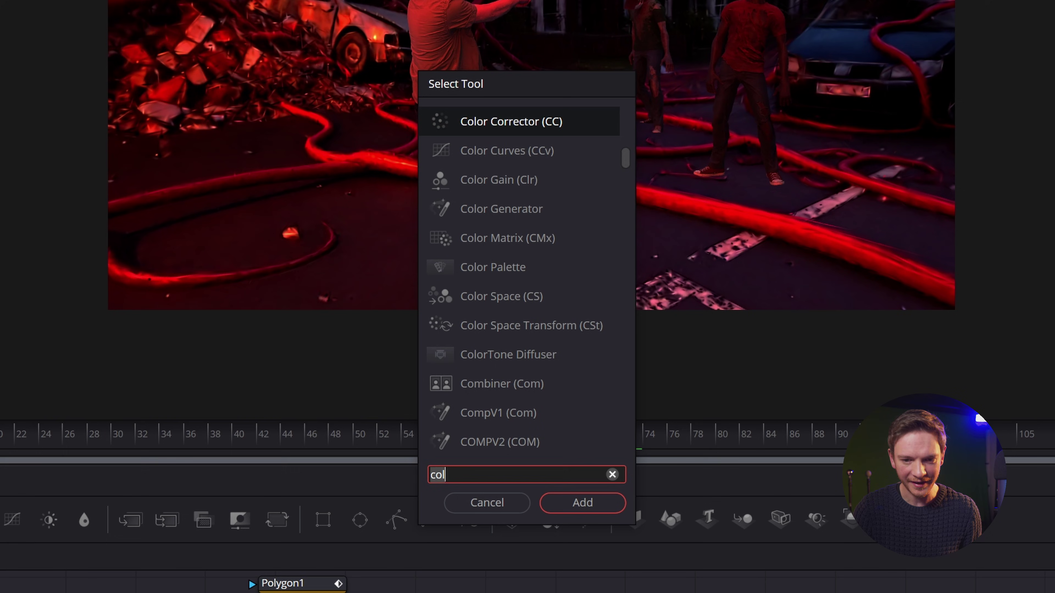
pyautogui.write('blur')
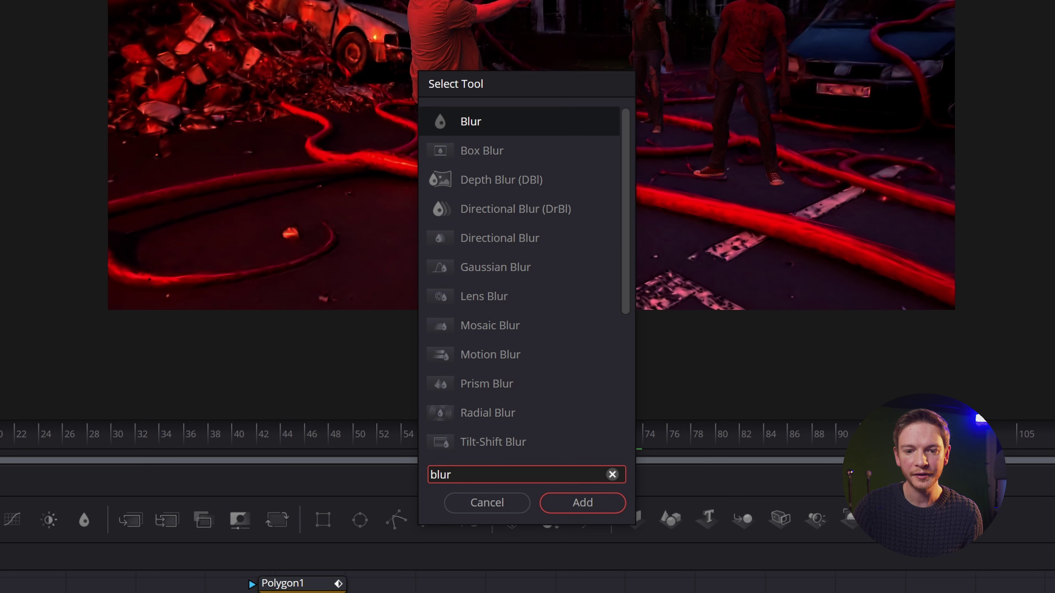
pyautogui.click(535, 266)
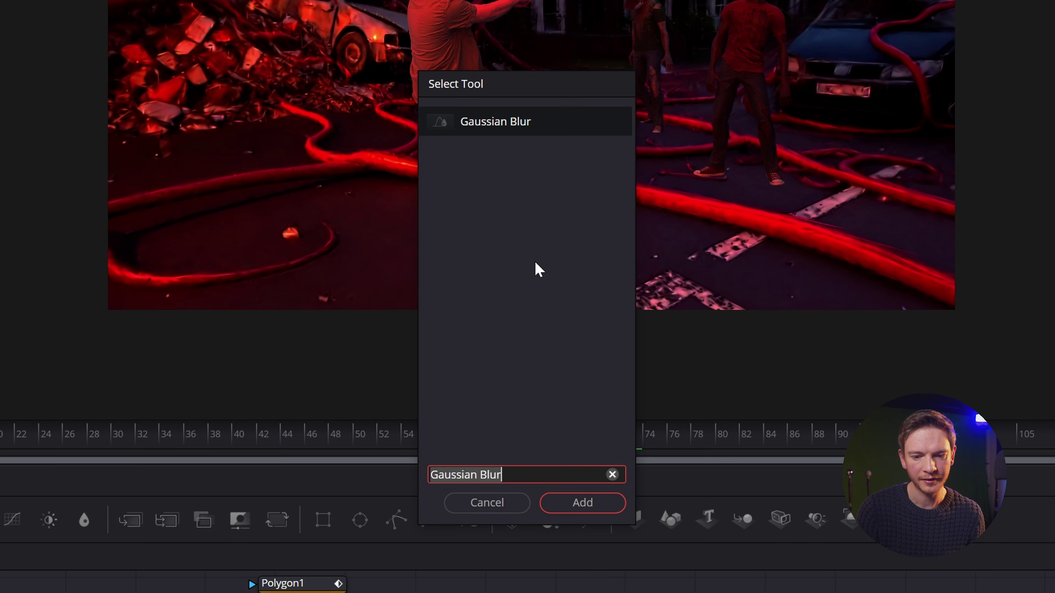